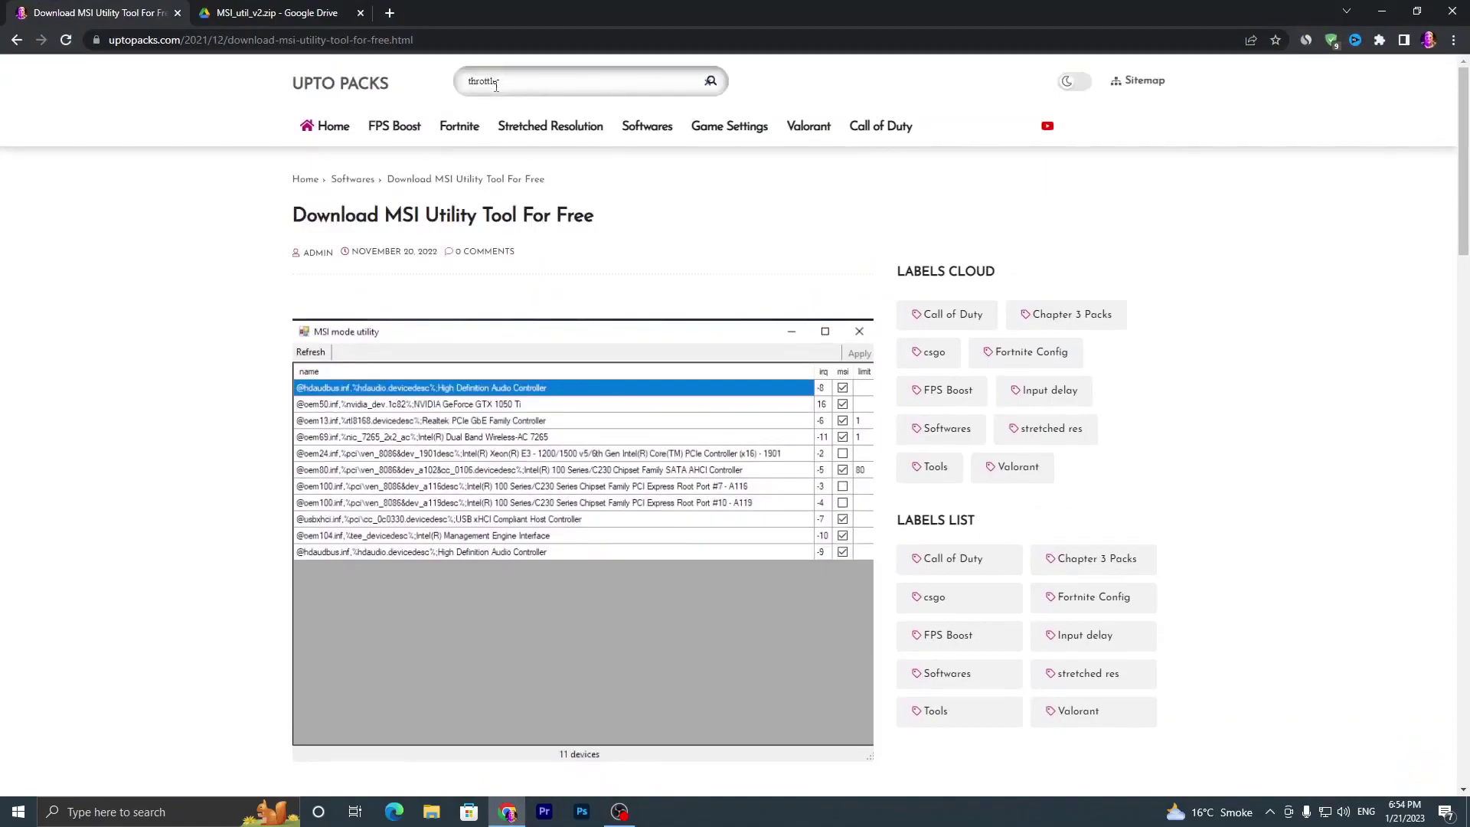
Search the site for "throttle", open the "Download Throttle Stop For Free!" post and follow its download link.
key("Return")
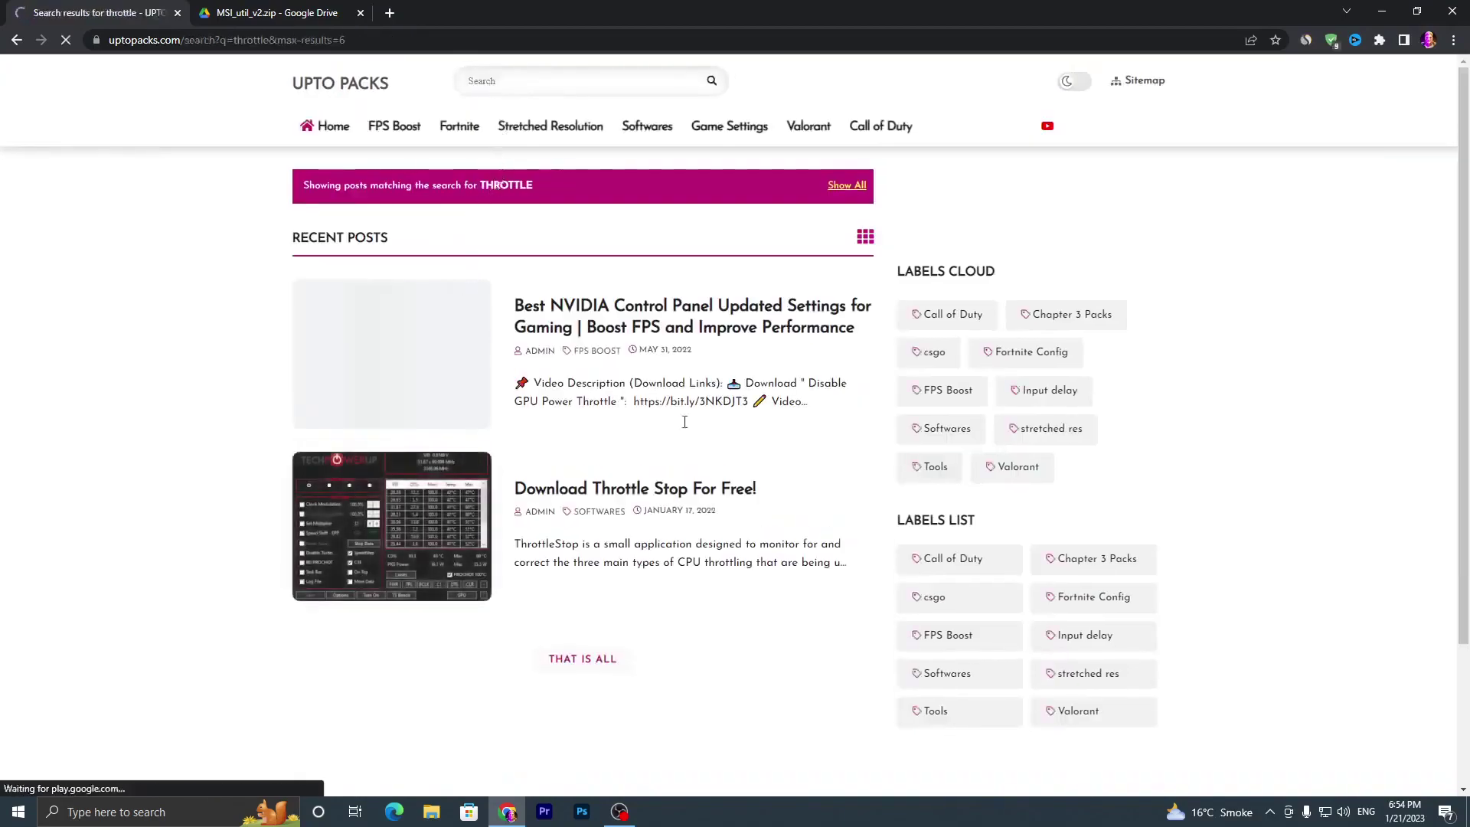
left_click(449, 496)
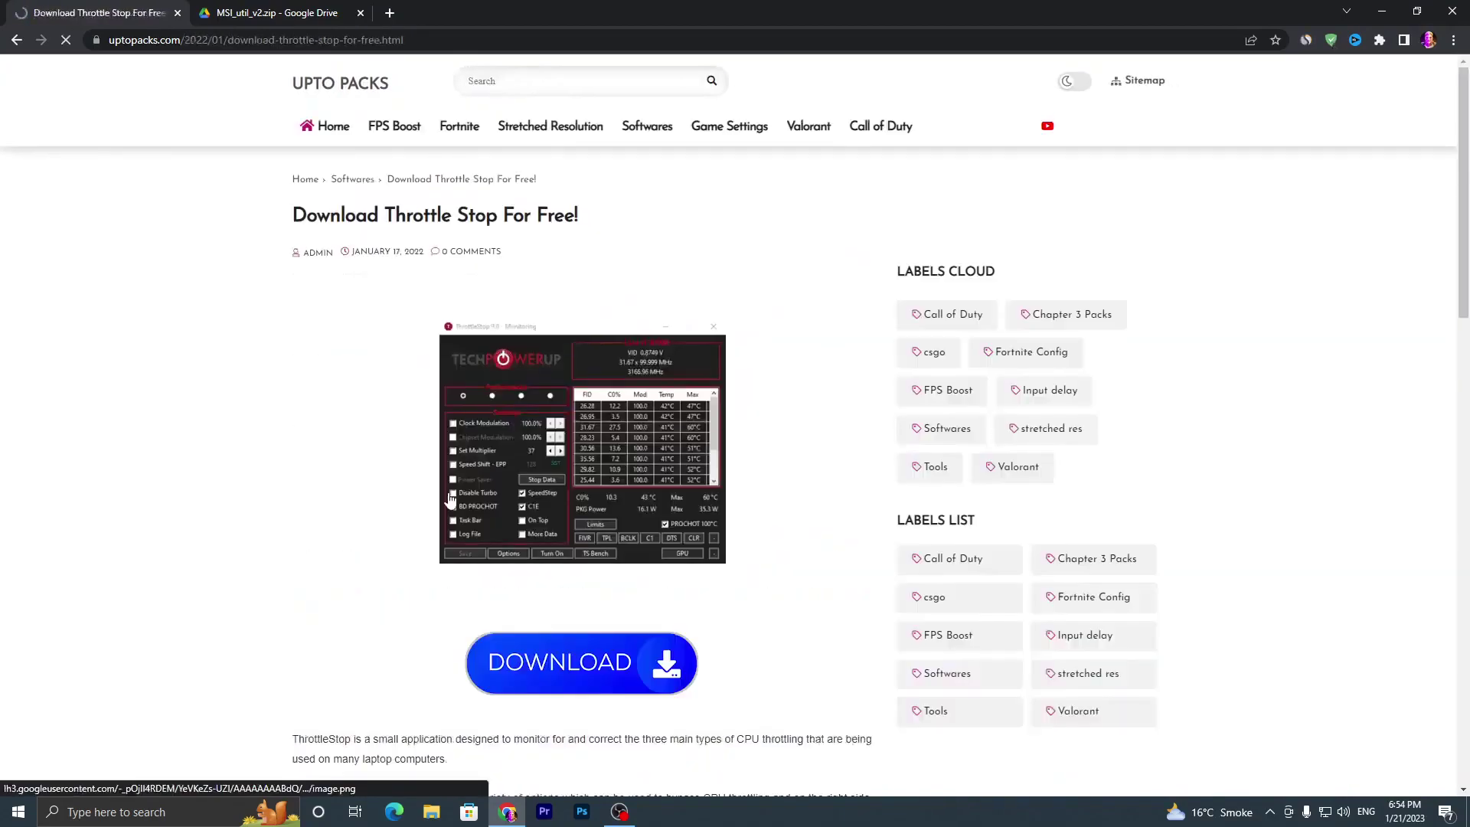
scroll(450, 496, "down", 10)
left_click(587, 580)
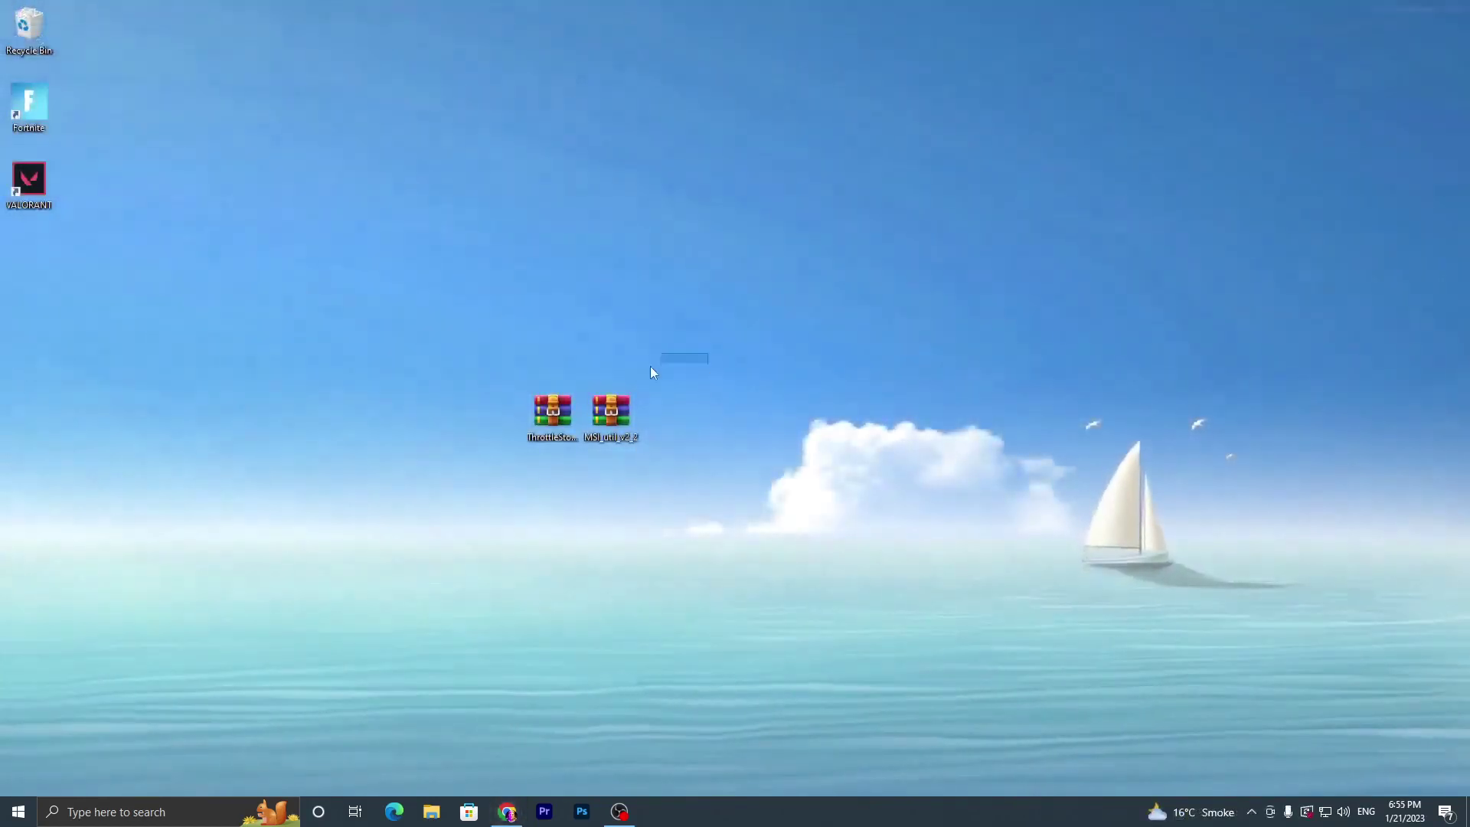
Extract MSI_util_v2.exe from the MSI_util_v2_2 archive onto the desktop and close the archive.
left_click_drag(650, 365, 404, 493)
left_click(639, 521)
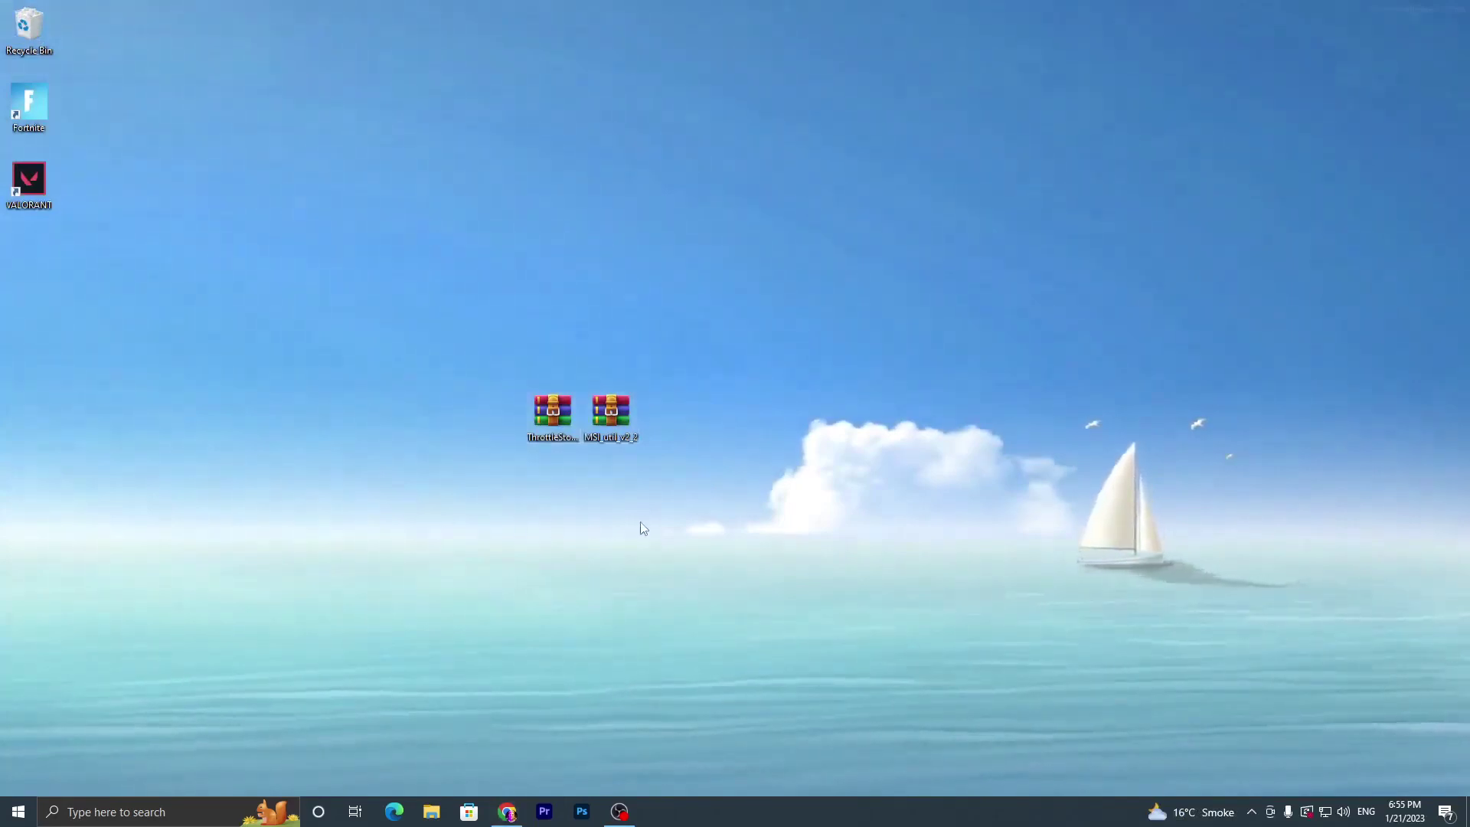
double_click(620, 417)
left_click_drag(478, 196, 942, 244)
left_click_drag(730, 377, 595, 339)
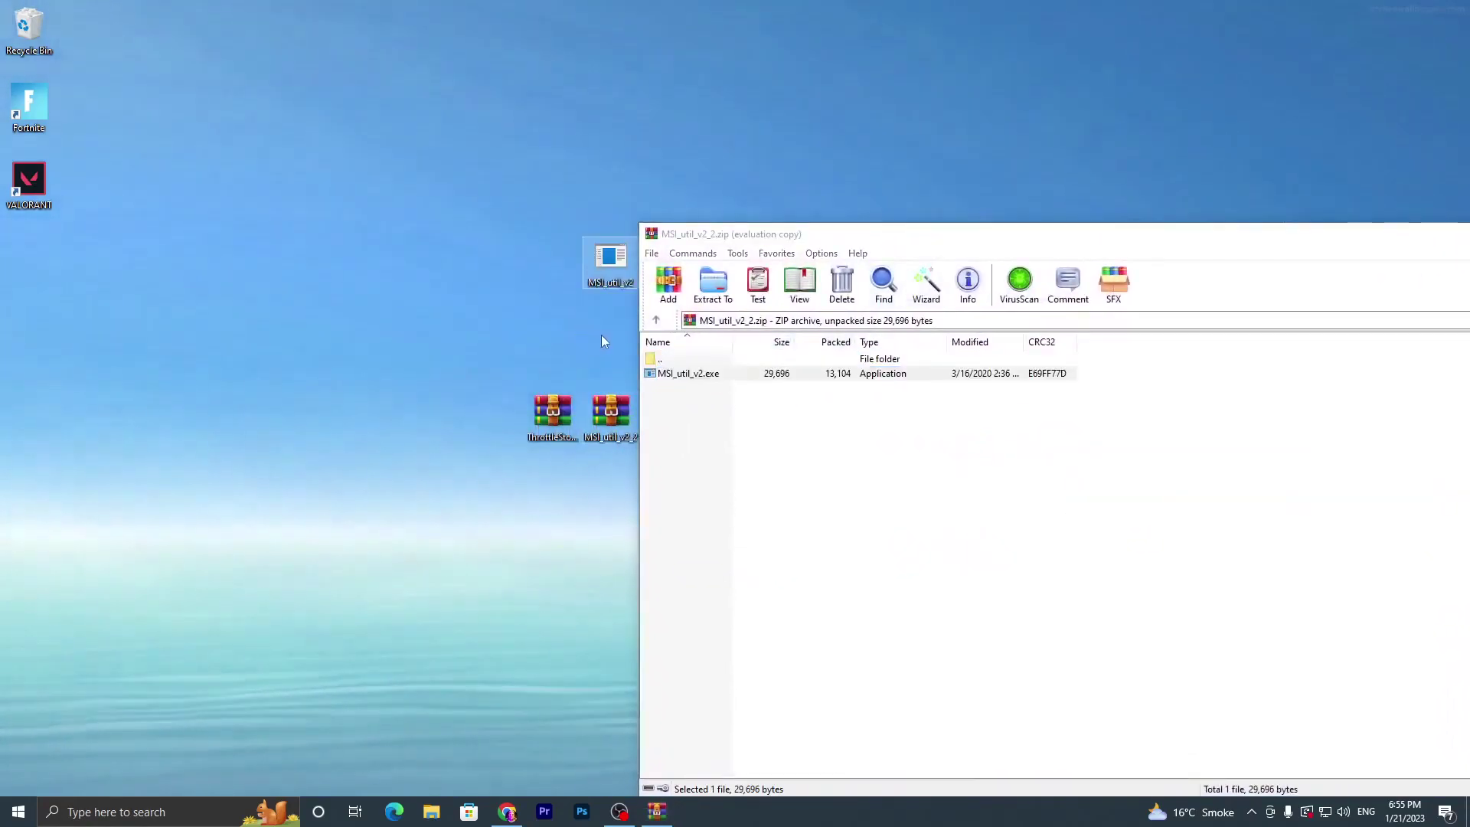
left_click_drag(918, 239, 358, 246)
left_click(1147, 240)
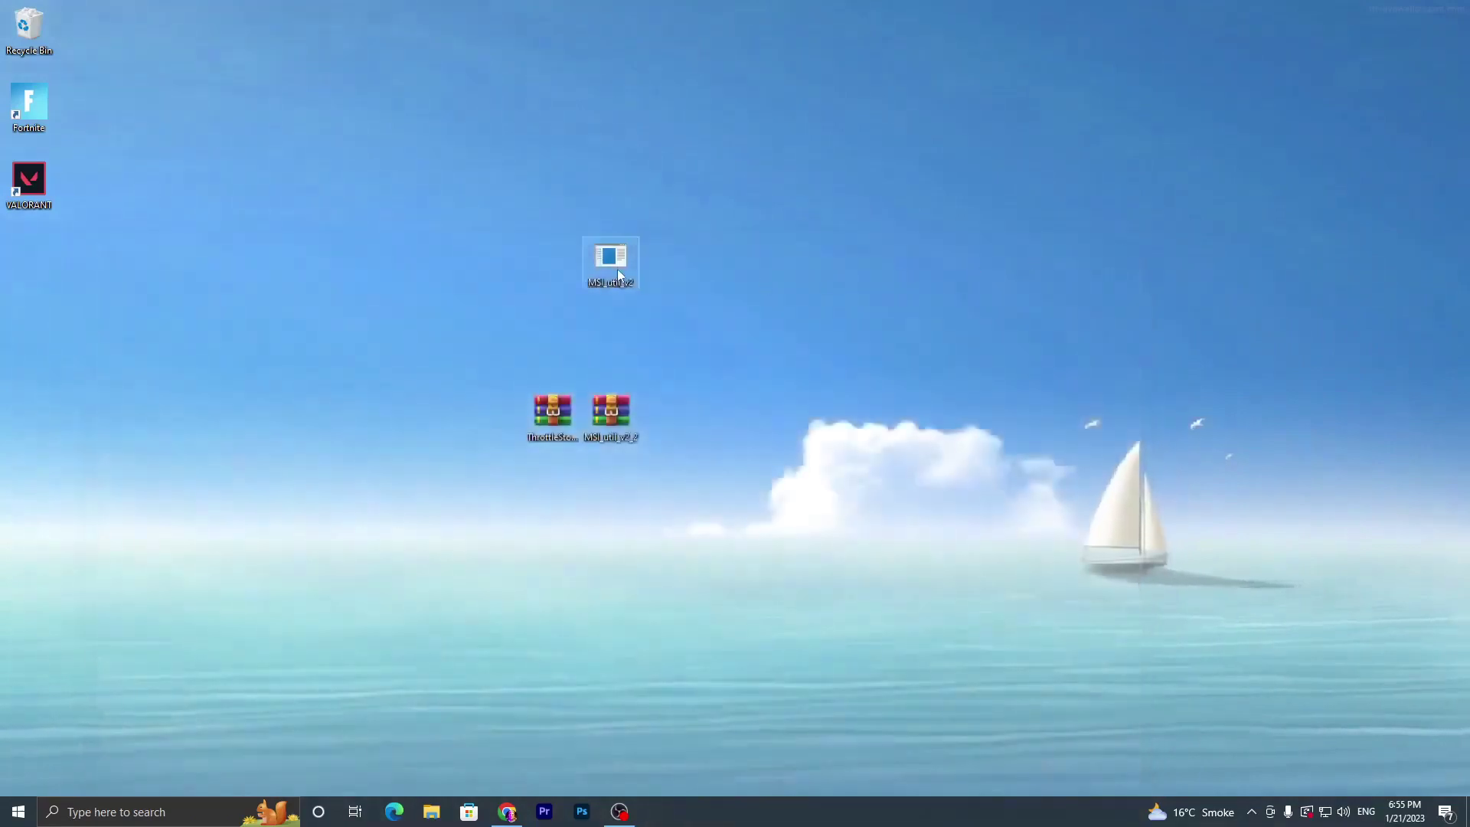
Run MSI_util_v2 as administrator and place its window near the middle of the desktop.
right_click(616, 257)
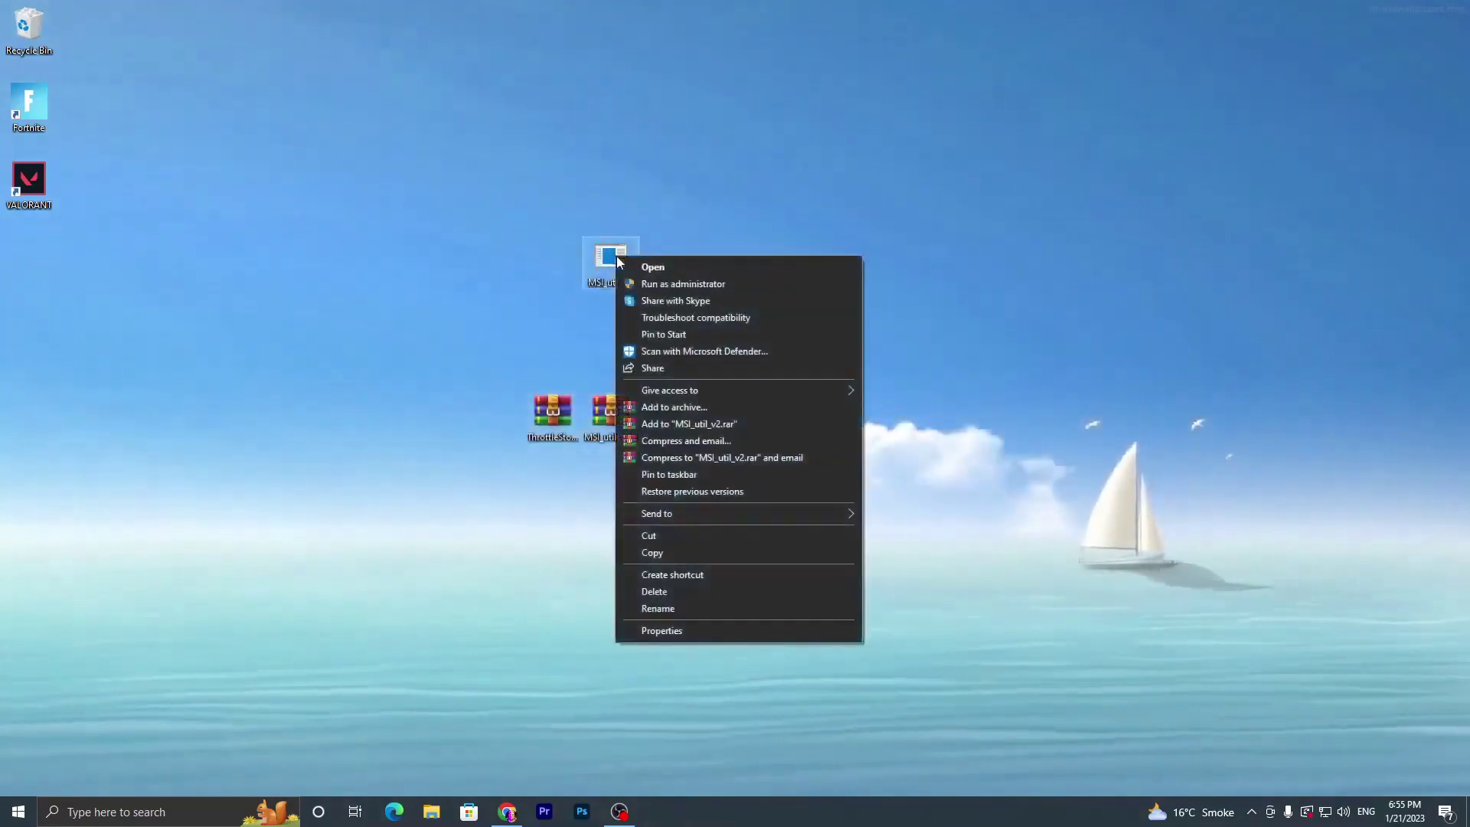
left_click(658, 288)
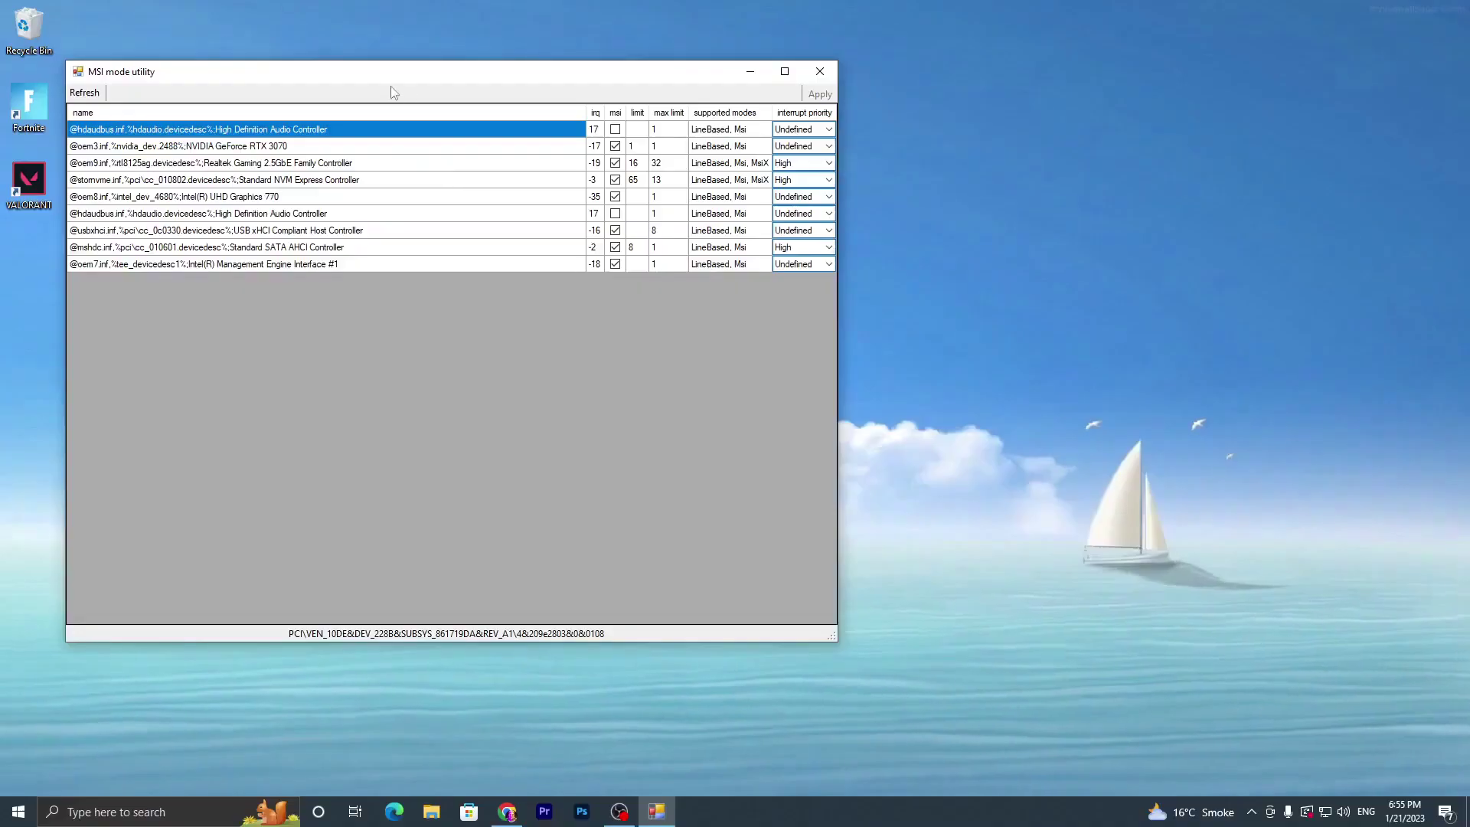
left_click_drag(368, 73, 615, 117)
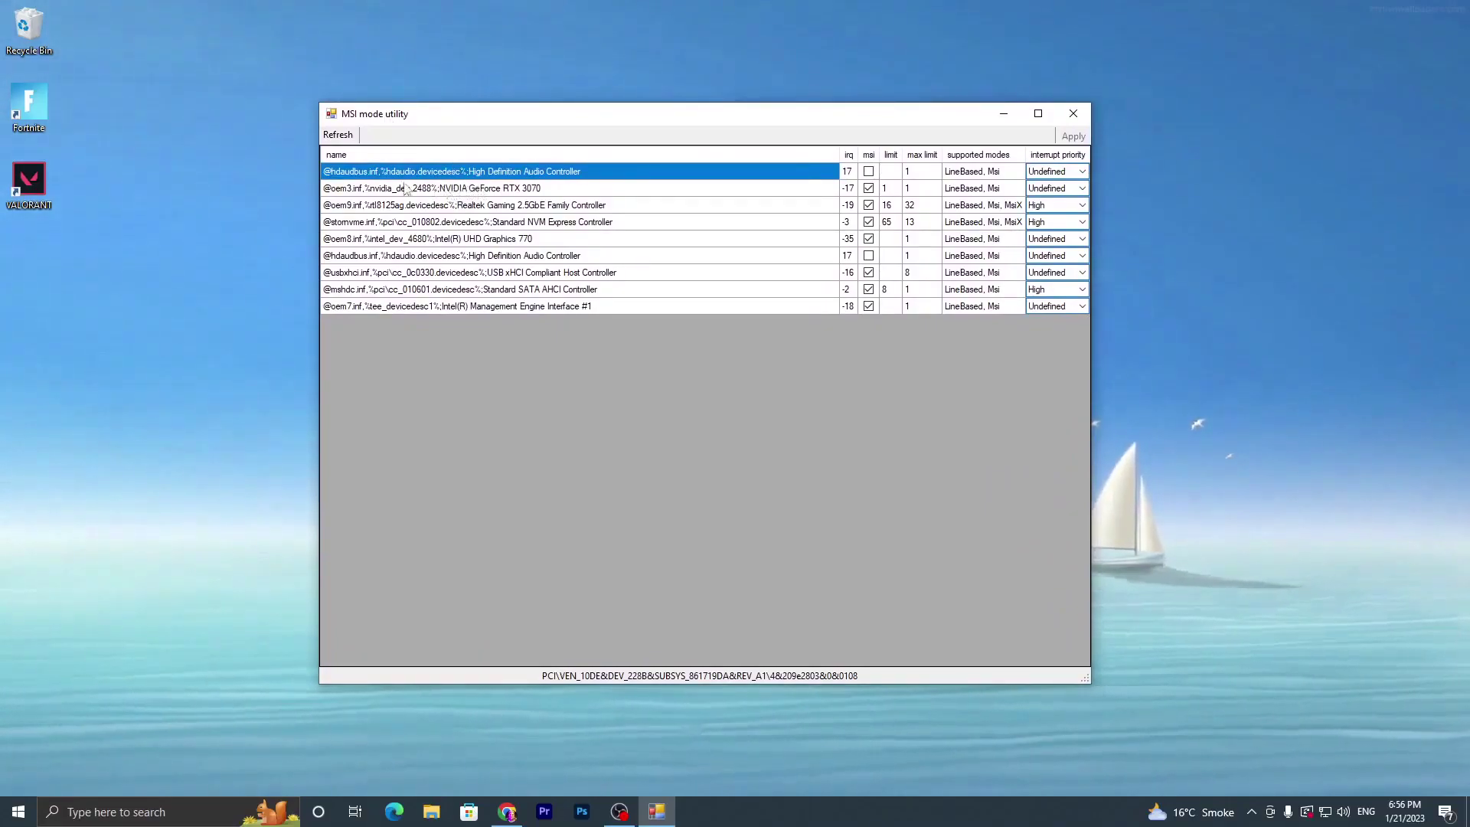
Set the interrupt priority of the NVIDIA GeForce RTX 3070 to High.
left_click(459, 189)
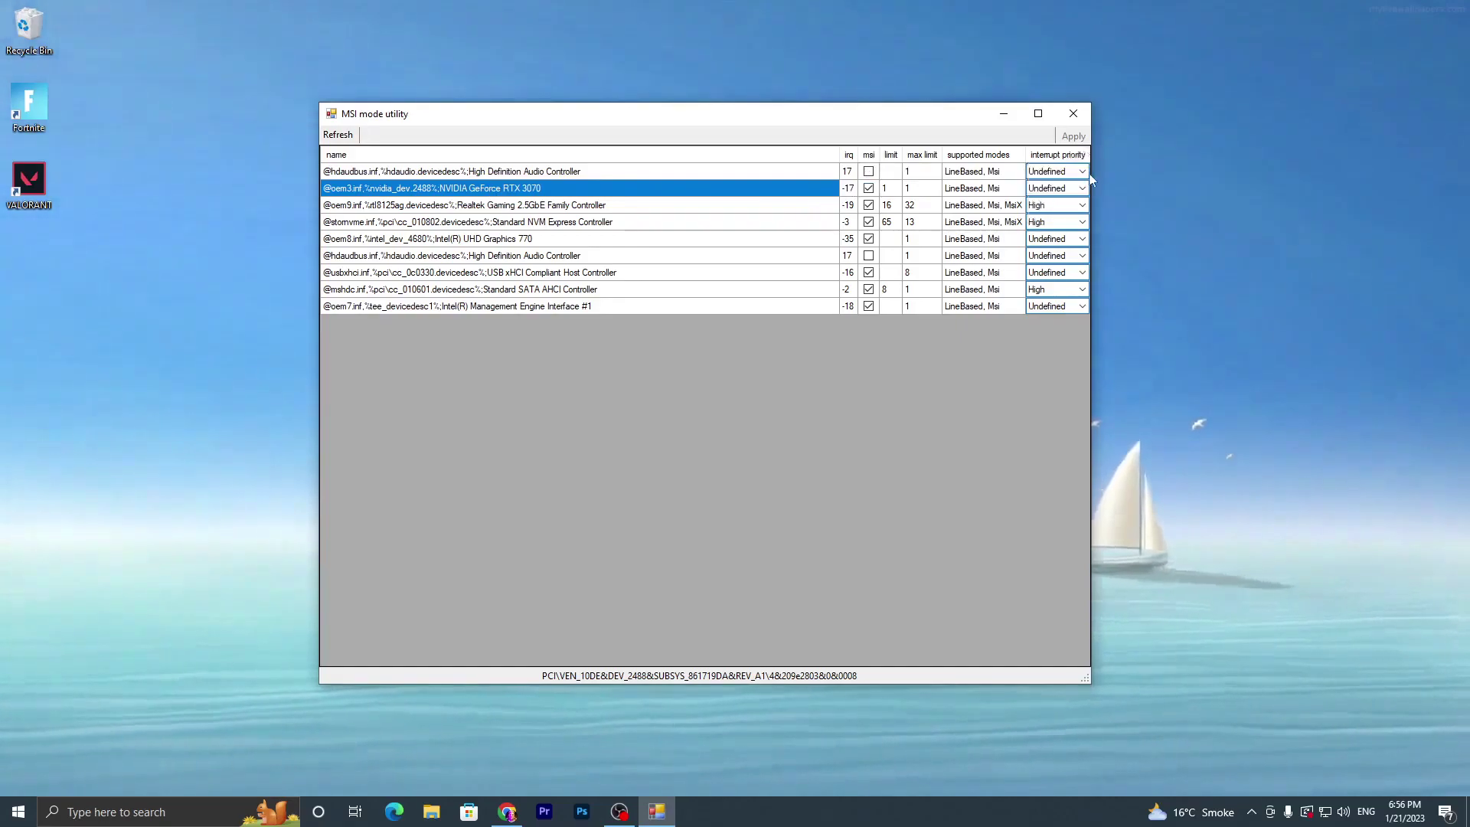
left_click(1082, 191)
left_click(1080, 192)
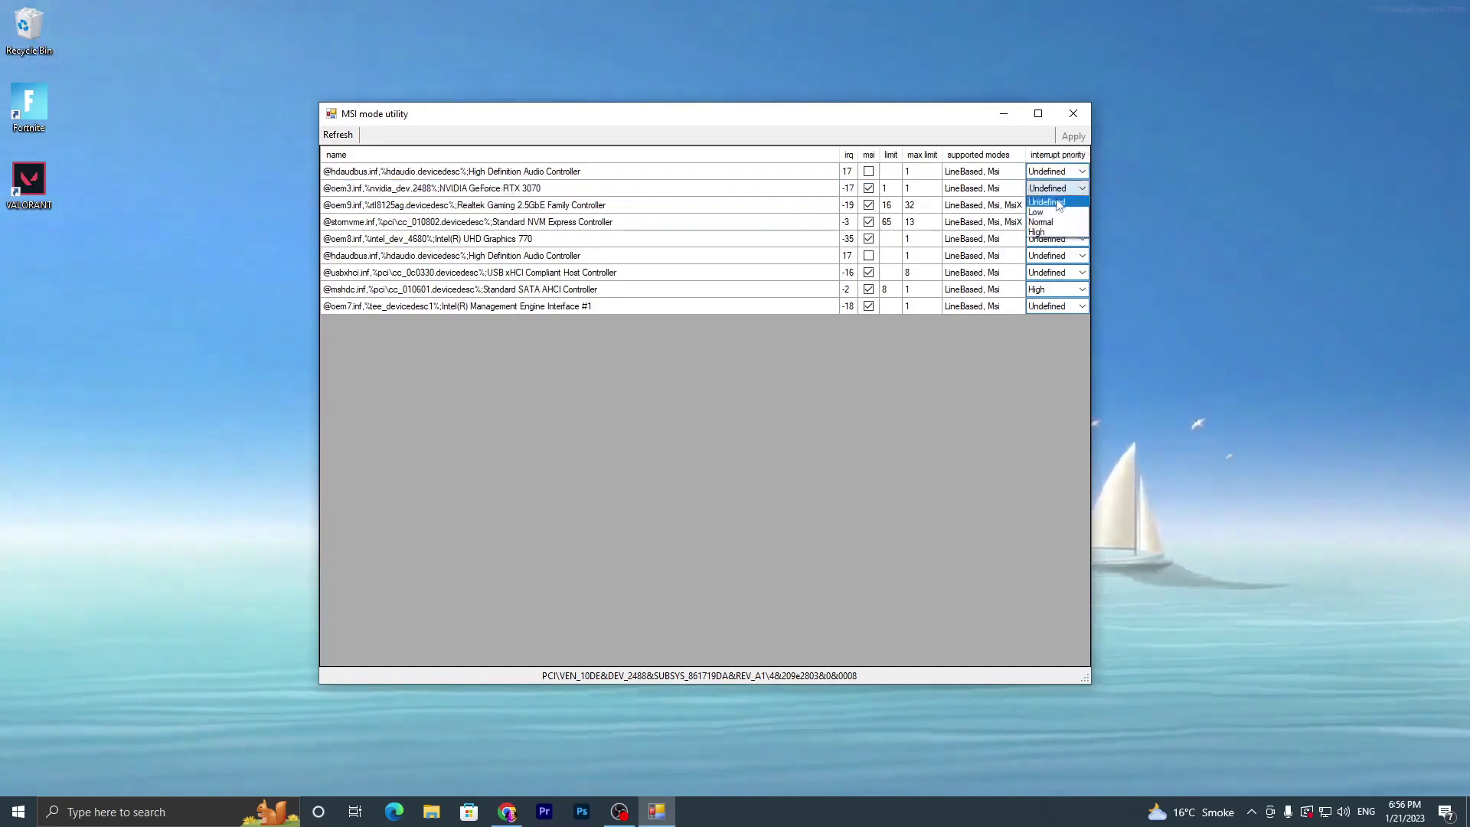
left_click(1039, 231)
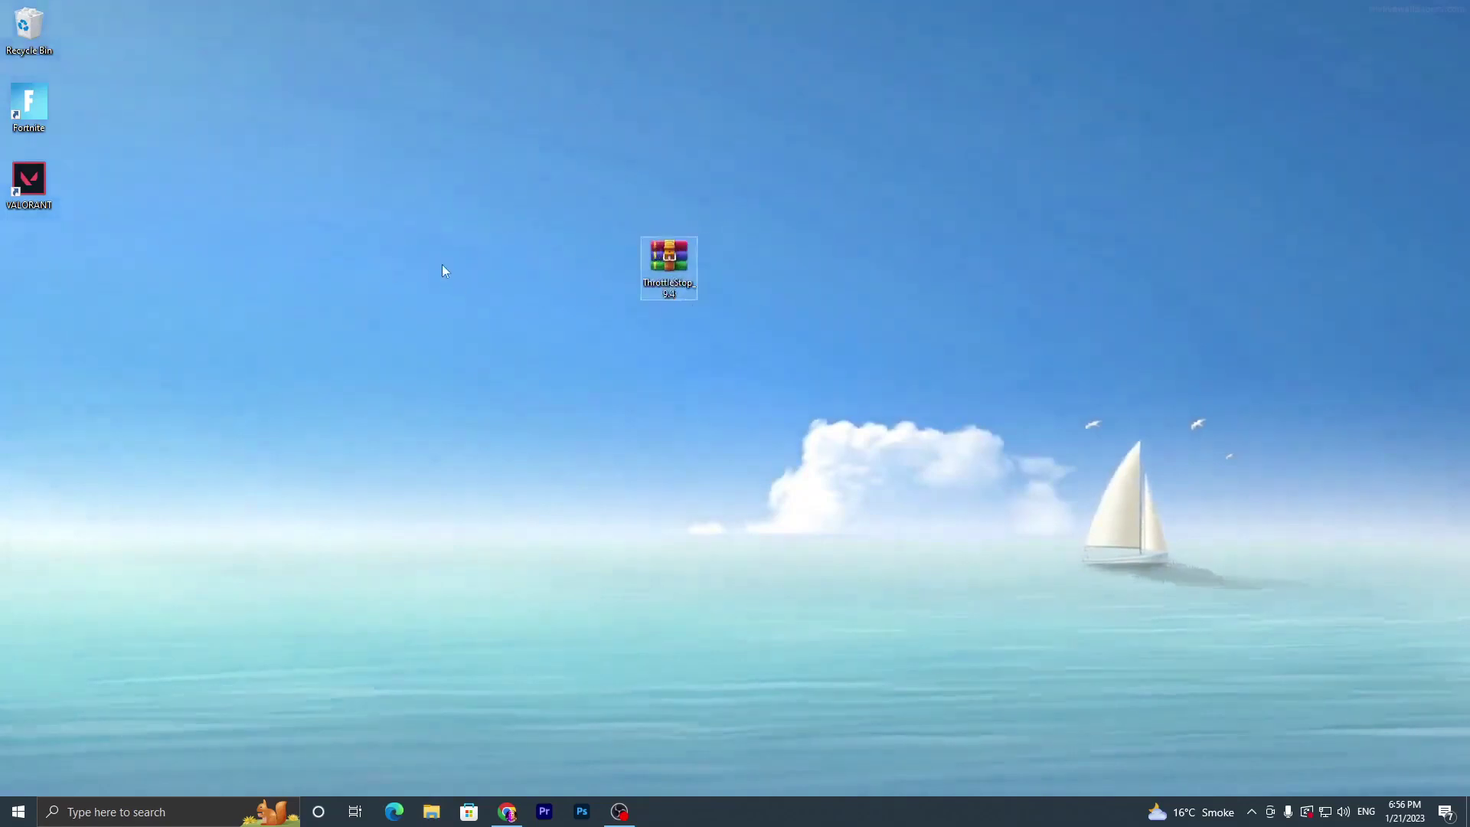
Extract the ThrottleStop_9.4 archive on the desktop into its own ThrottleStop_9.4 folder.
double_click(666, 258)
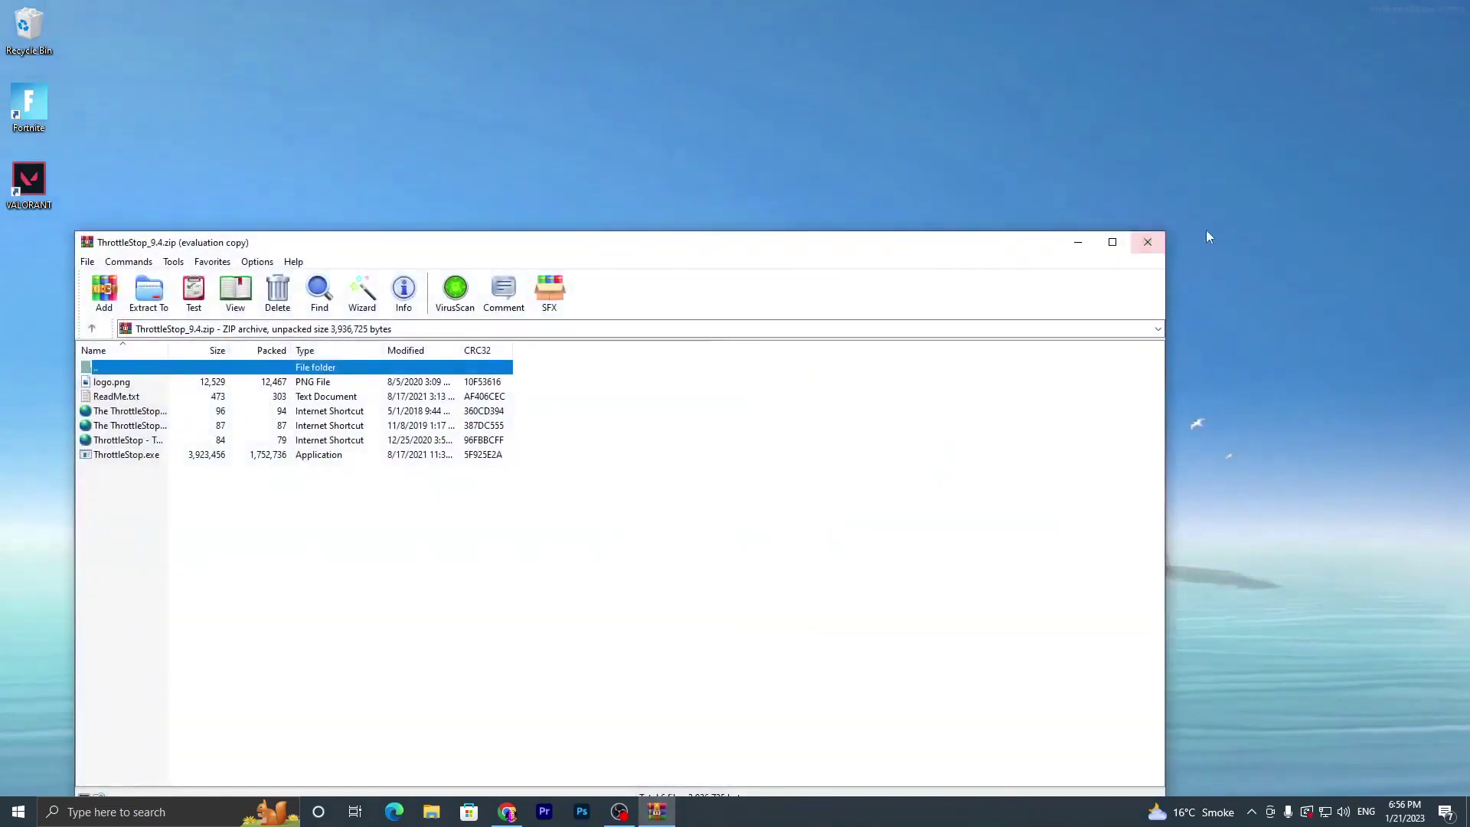
left_click(1146, 241)
right_click(651, 259)
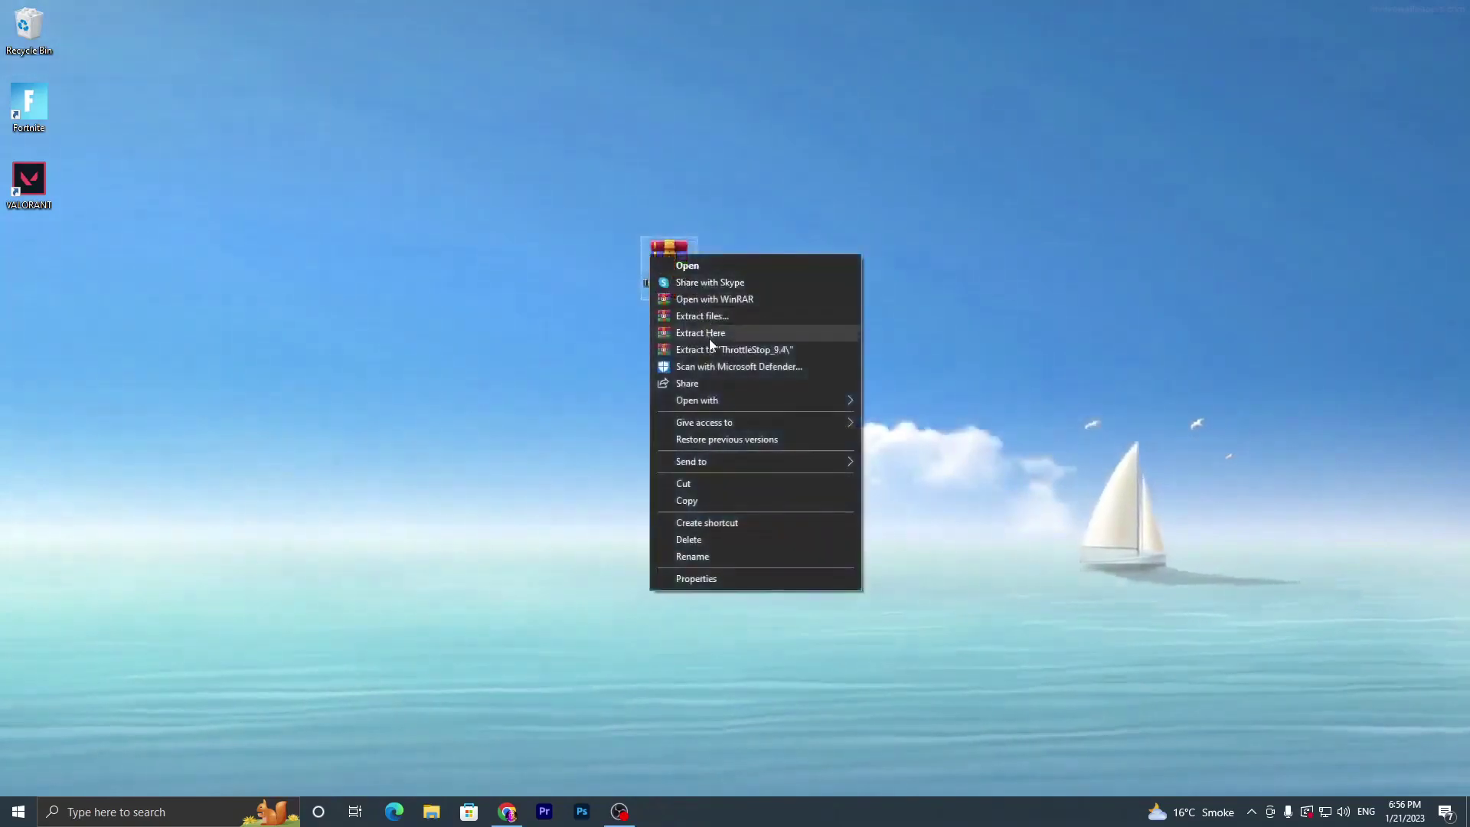
left_click(718, 350)
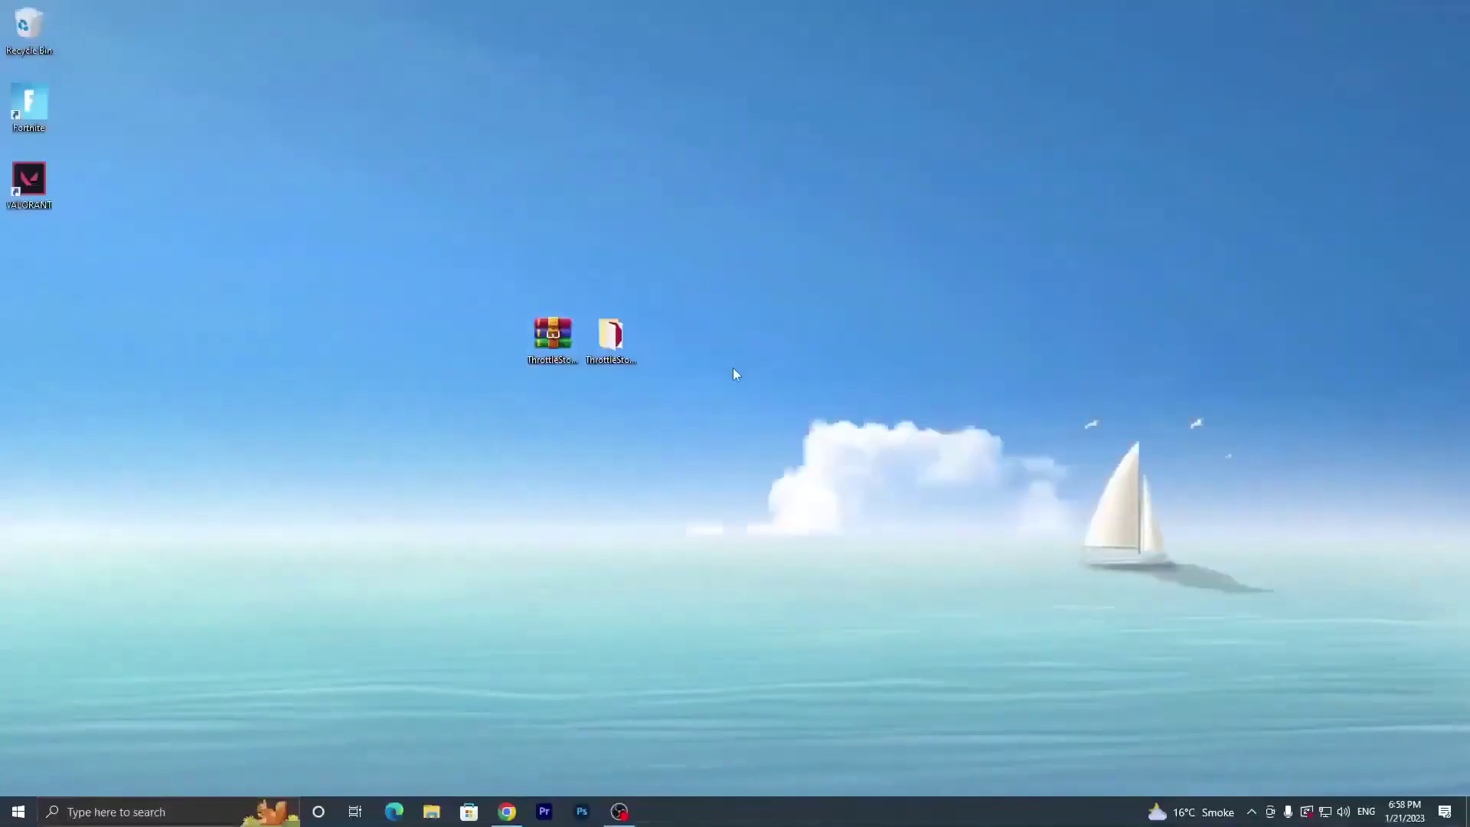
Launch ThrottleStop from the extracted folder, allowing its changes and accepting the risk disclaimer, and close the folder window.
double_click(617, 329)
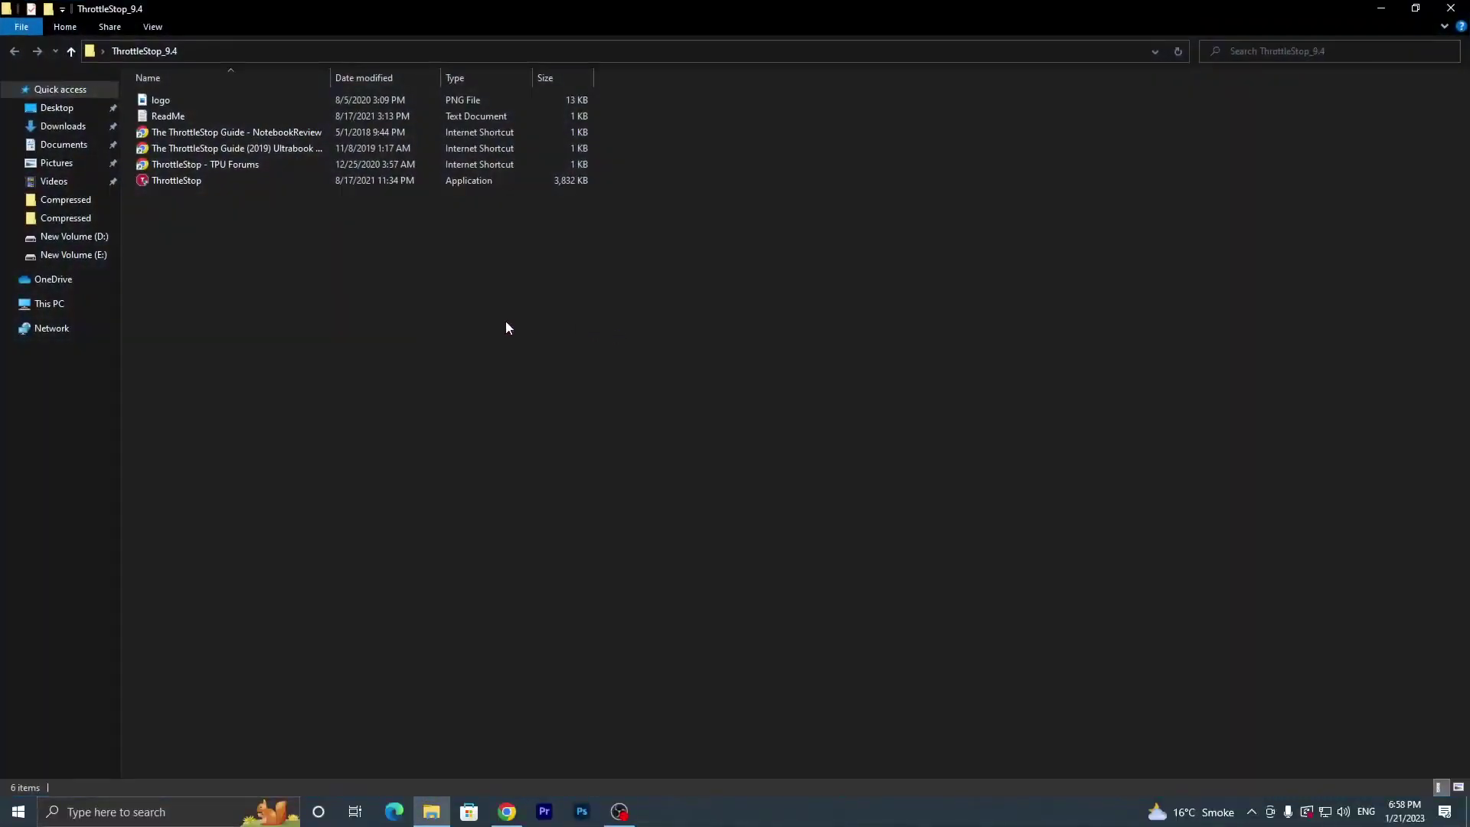
double_click(204, 179)
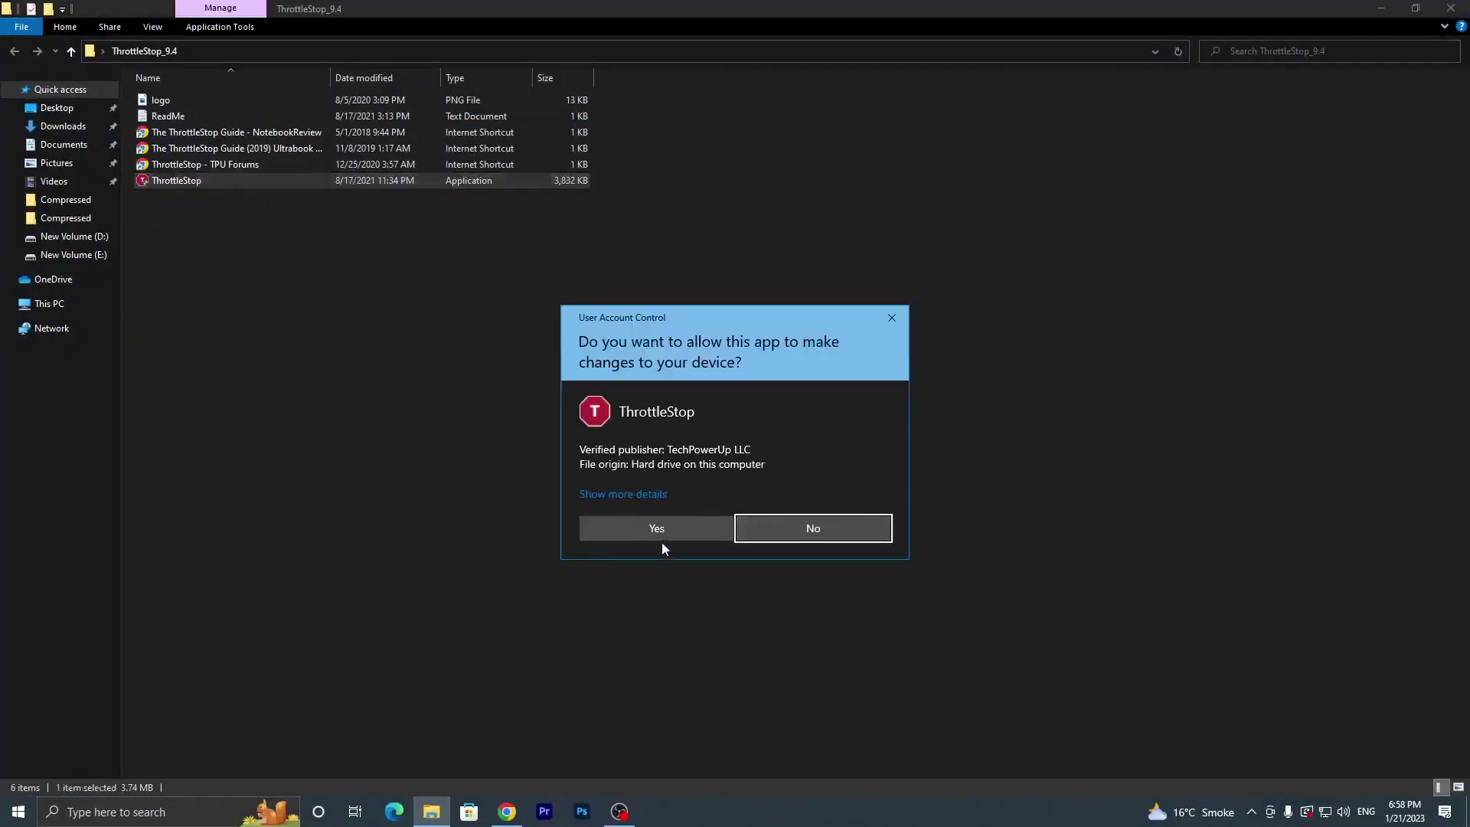
left_click(659, 525)
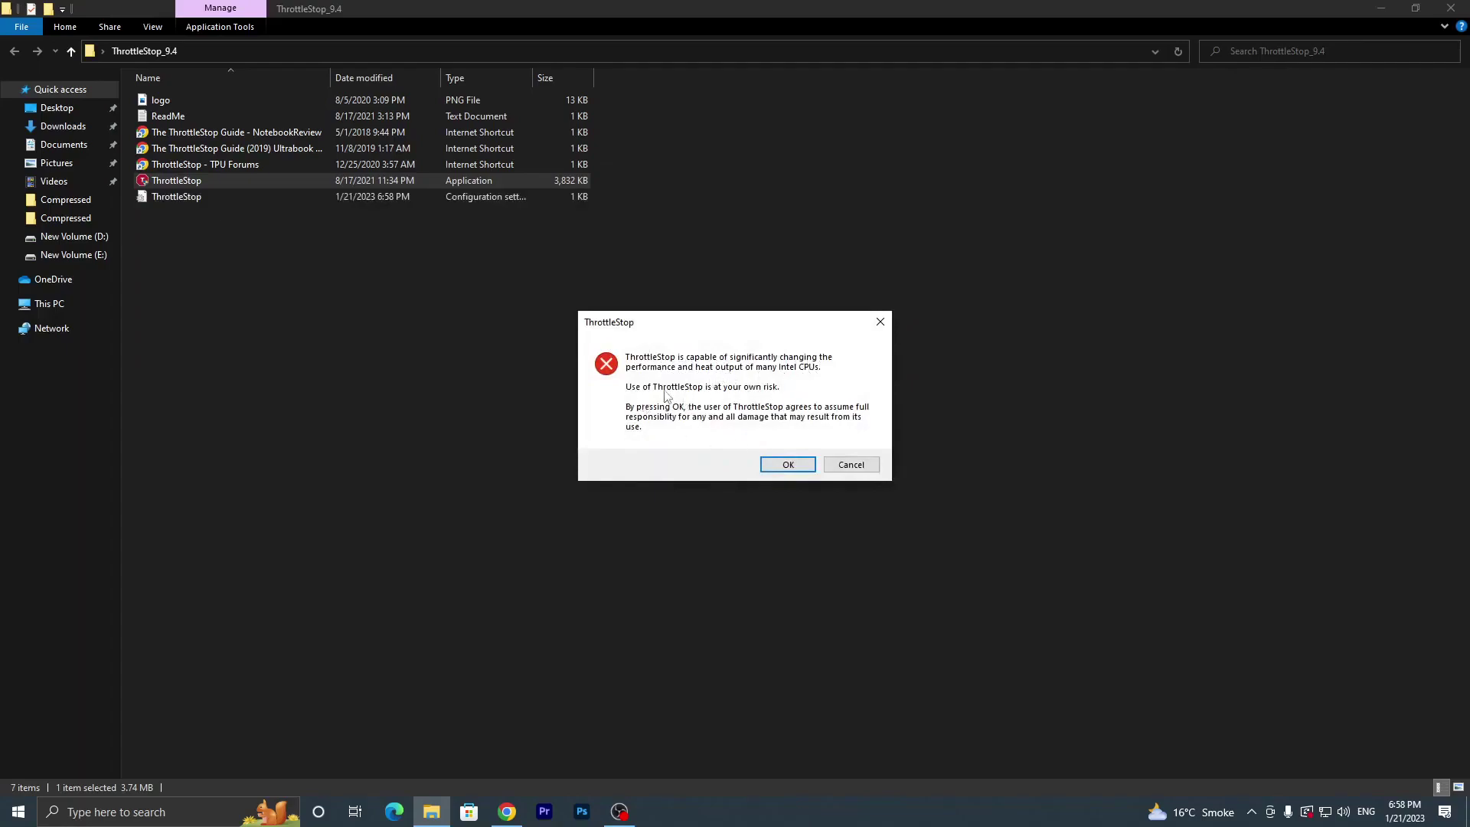
left_click(787, 465)
left_click(1450, 8)
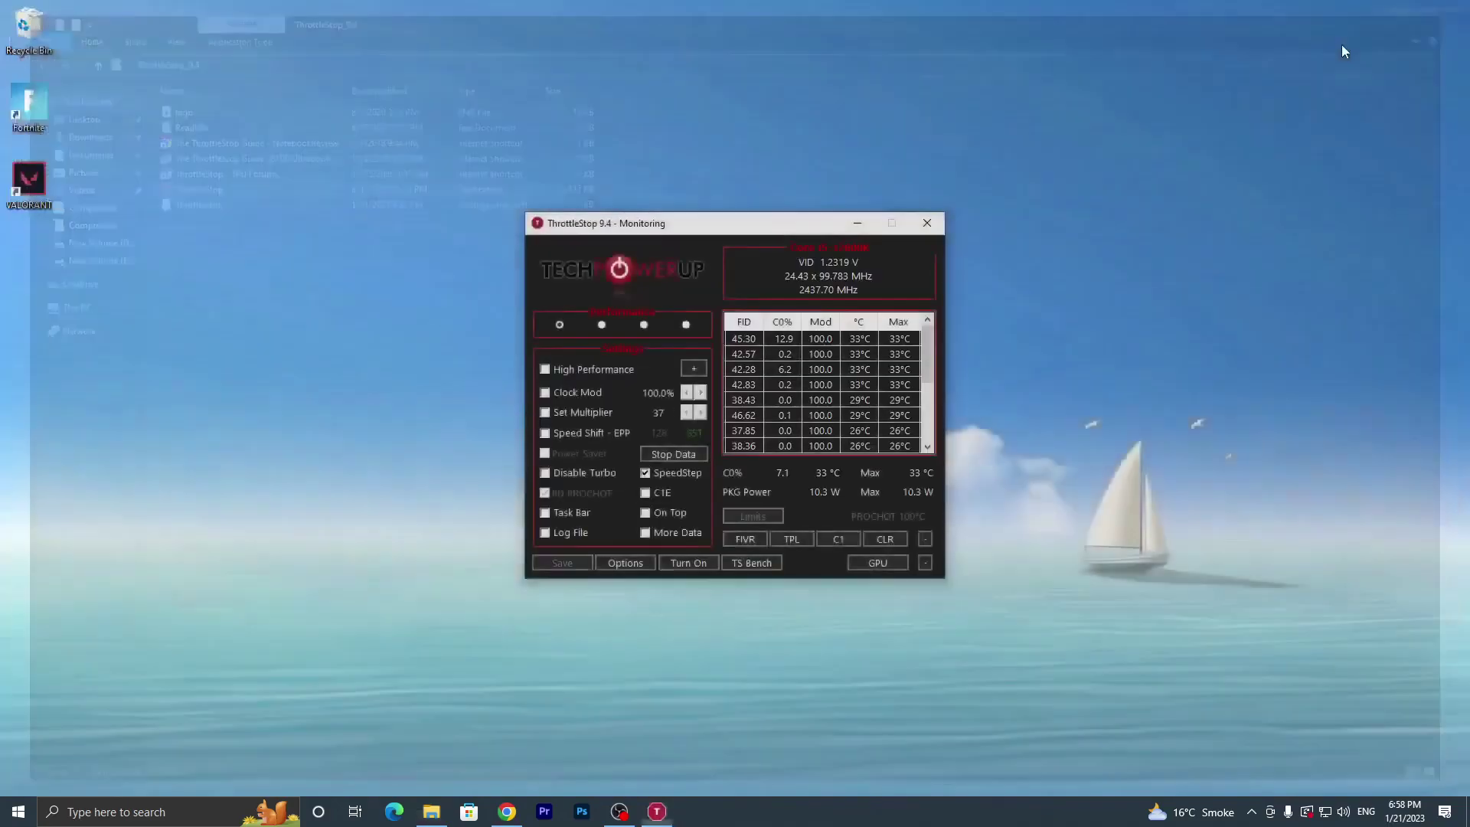
left_click_drag(601, 226, 749, 212)
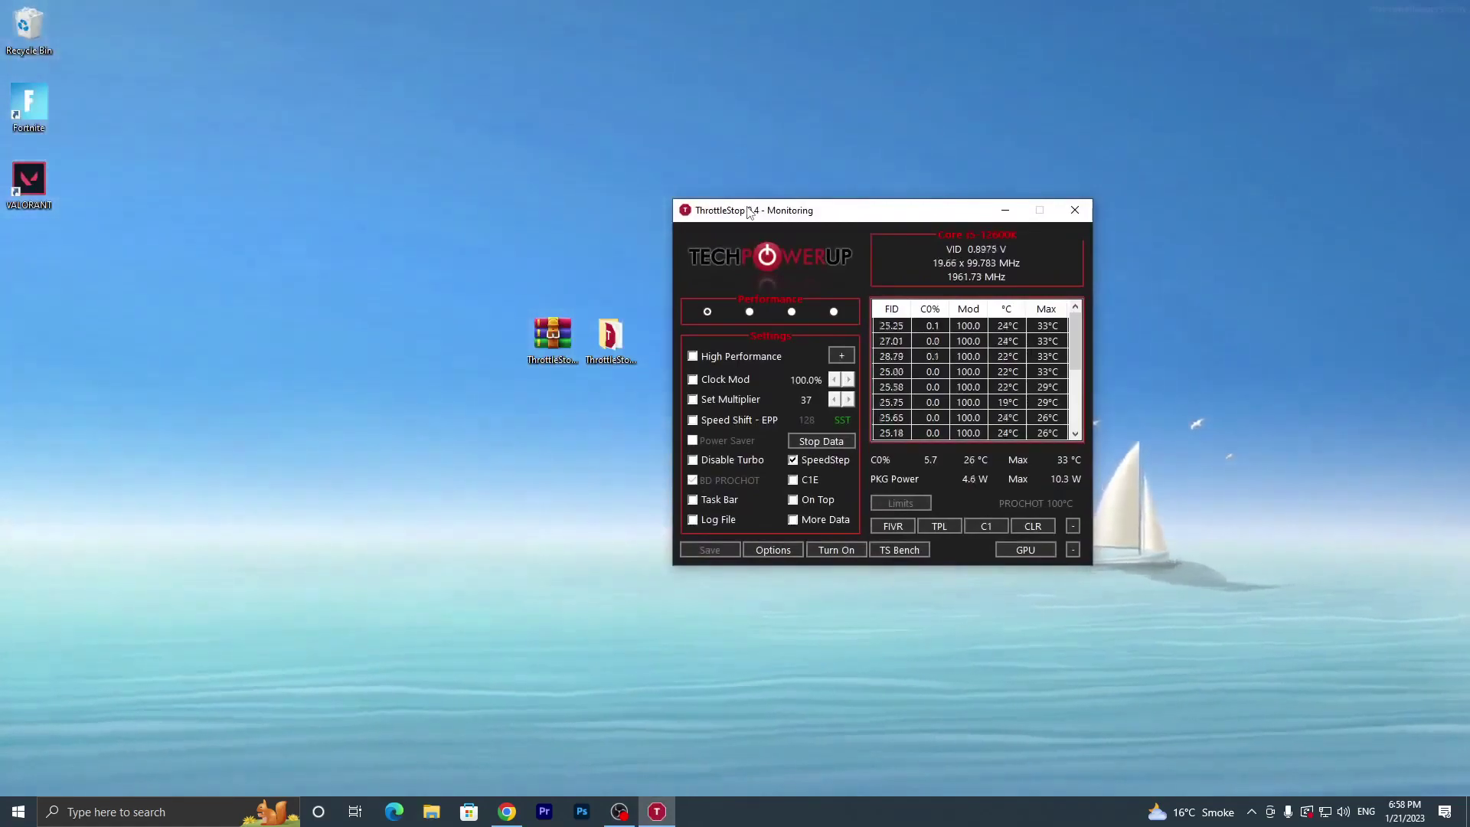
Select ThrottleStop's Game profile, enable the High Performance power plan for it, save the settings and close ThrottleStop.
left_click(749, 312)
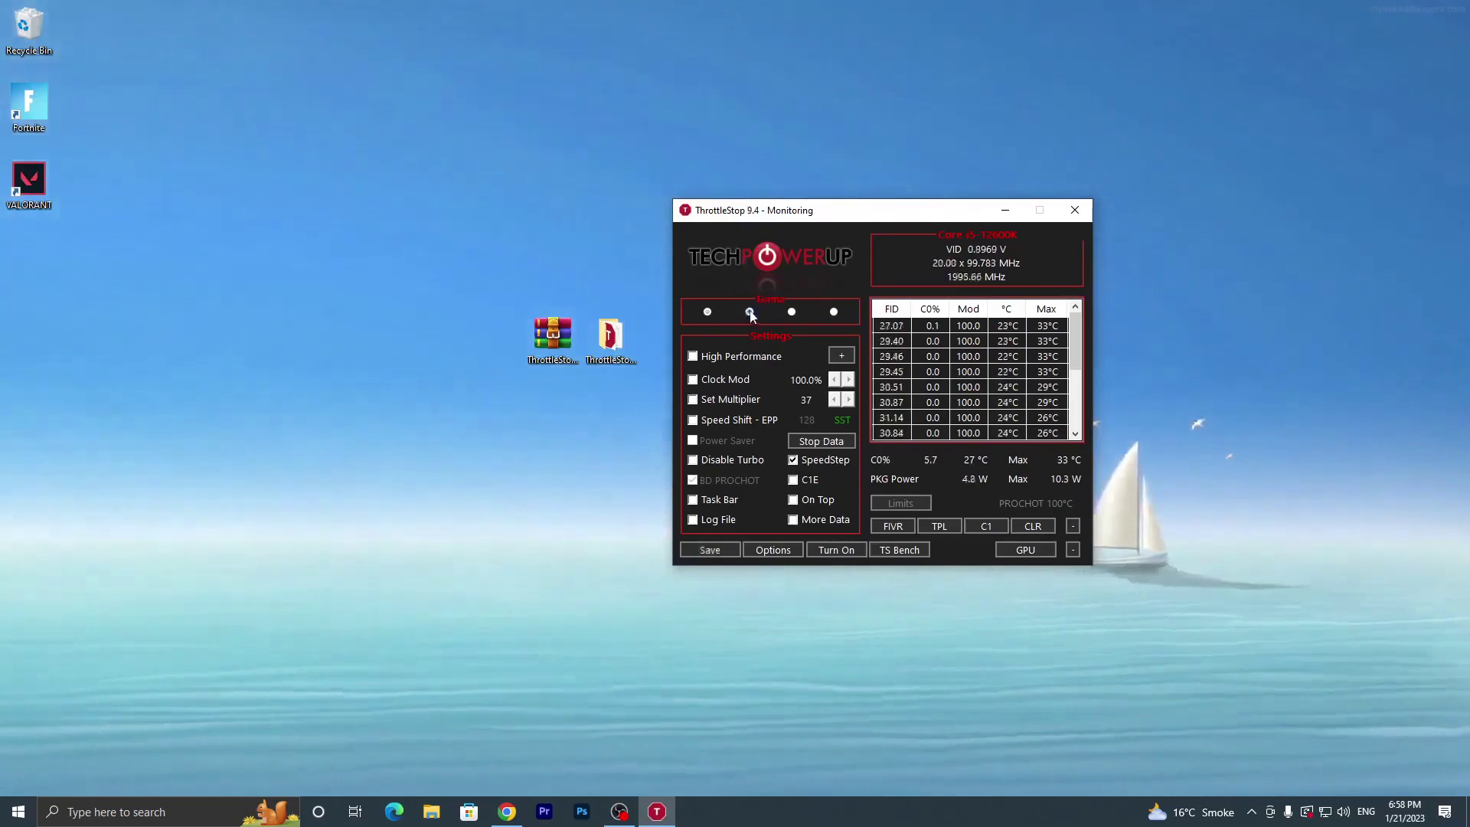
left_click(693, 357)
left_click(816, 356)
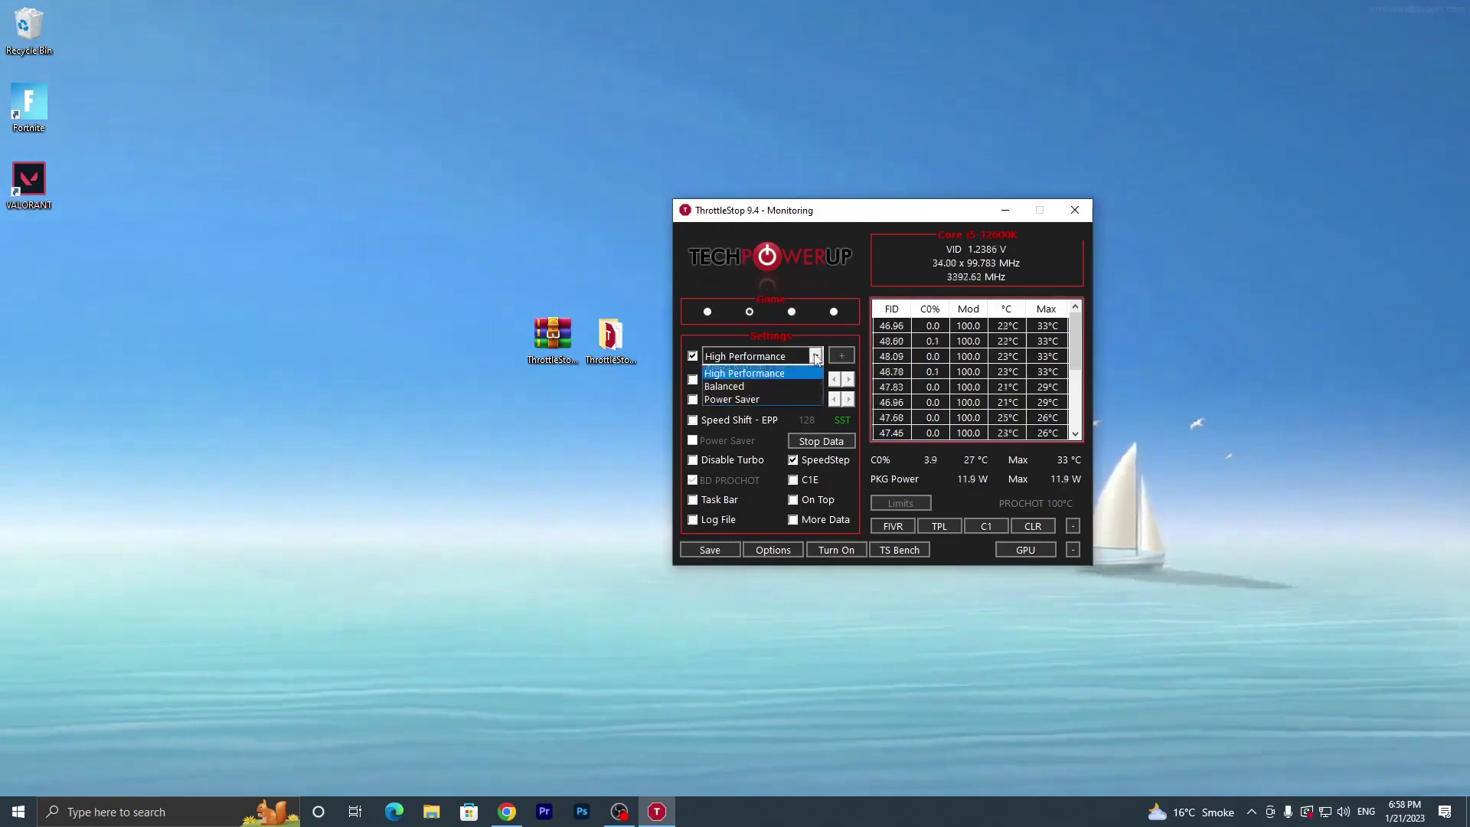
left_click(739, 377)
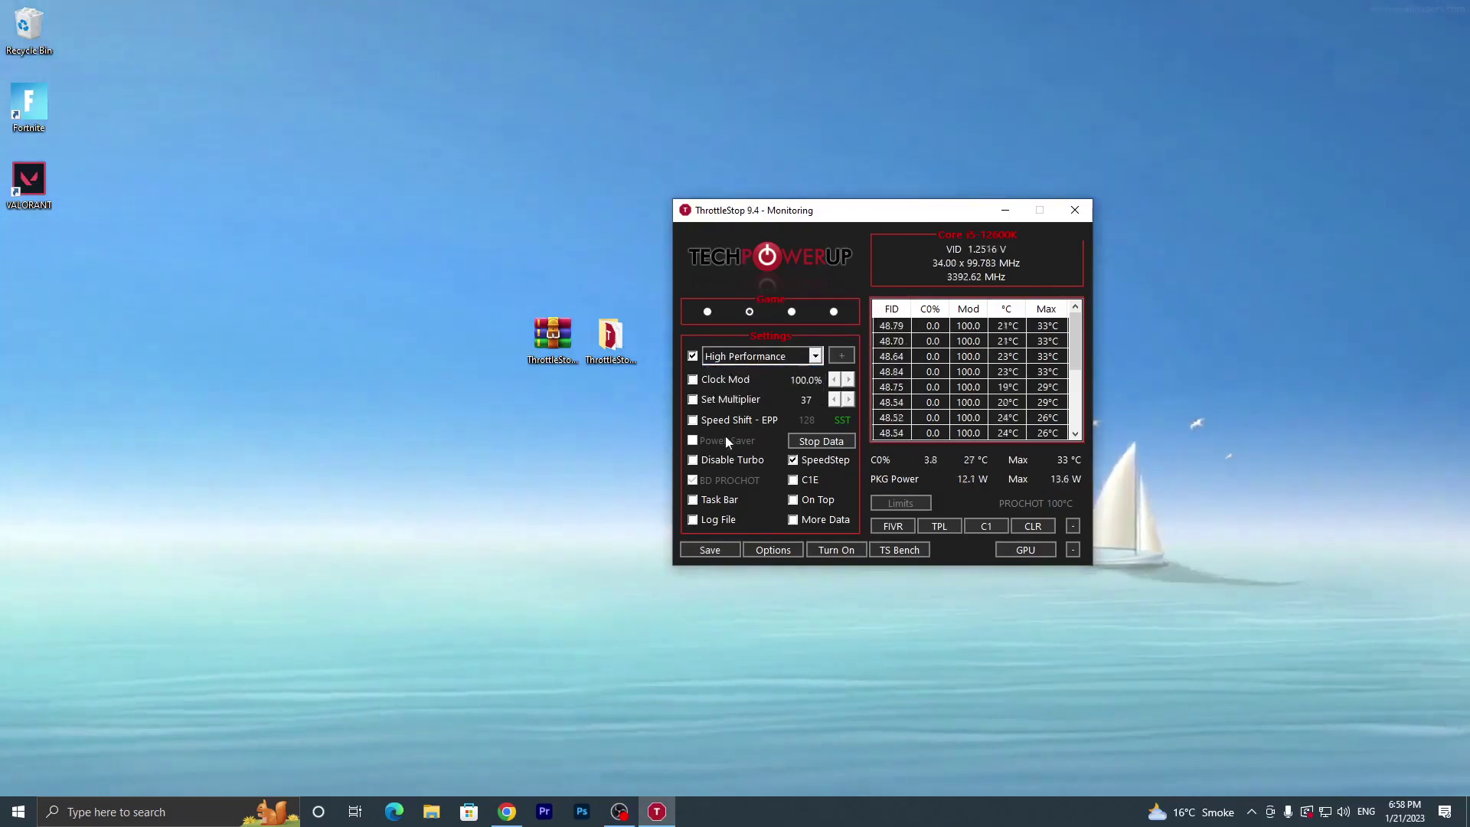
left_click(712, 551)
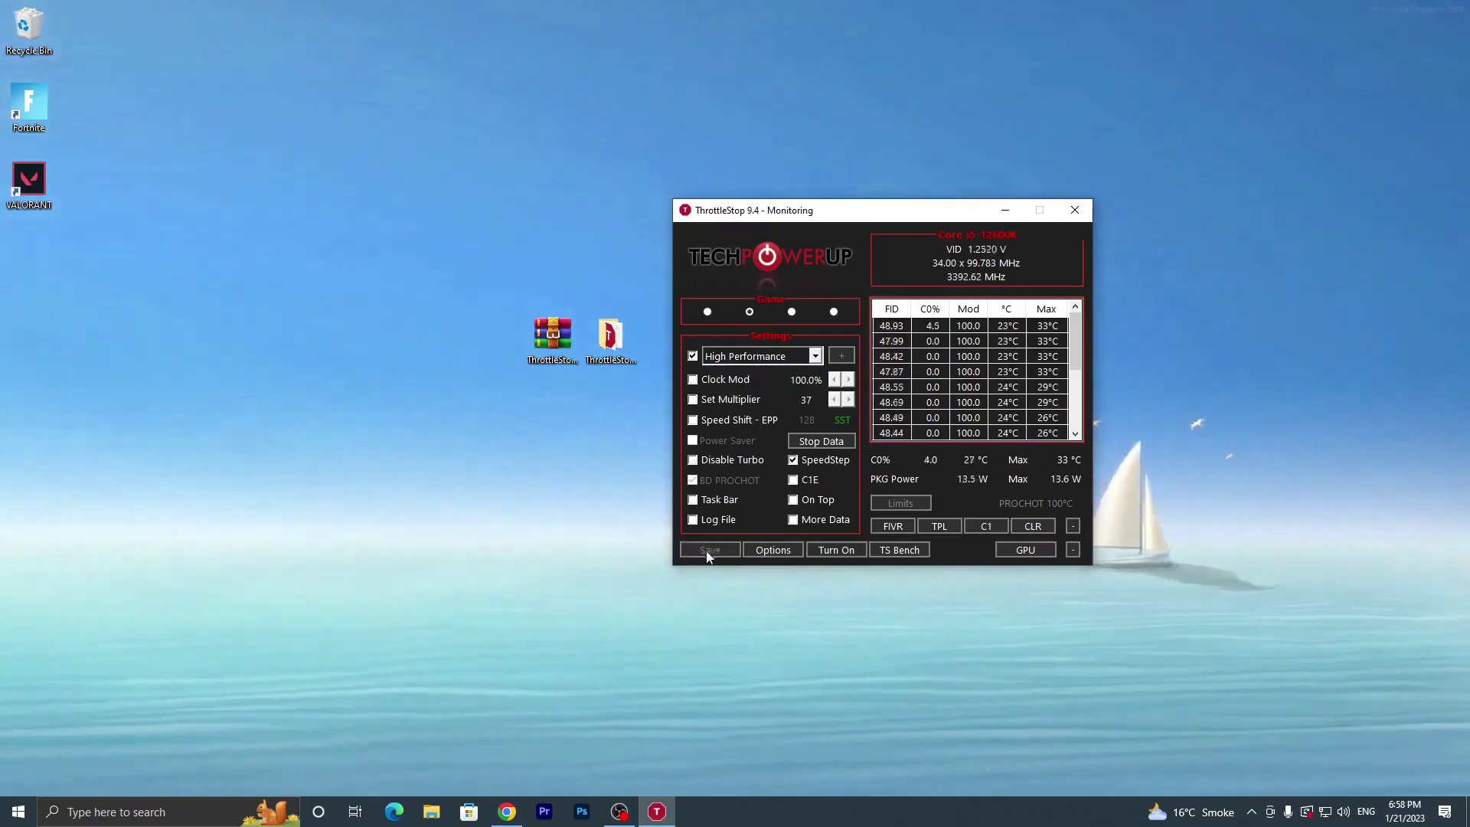
left_click(1075, 209)
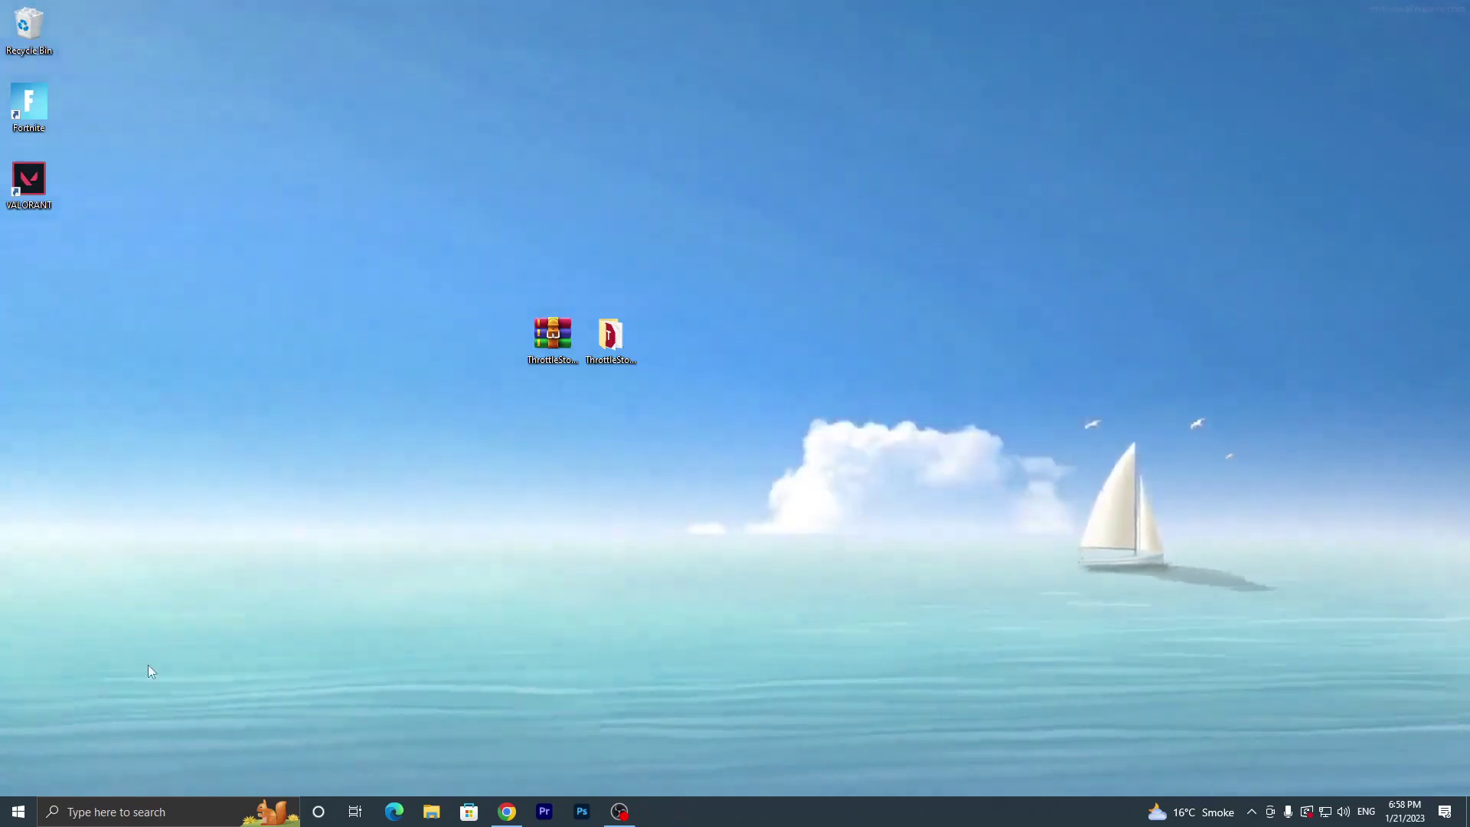
Open the additional power settings from Power & sleep, check the selected plan including the additional plans, and close Settings.
left_click(97, 813)
type("powe")
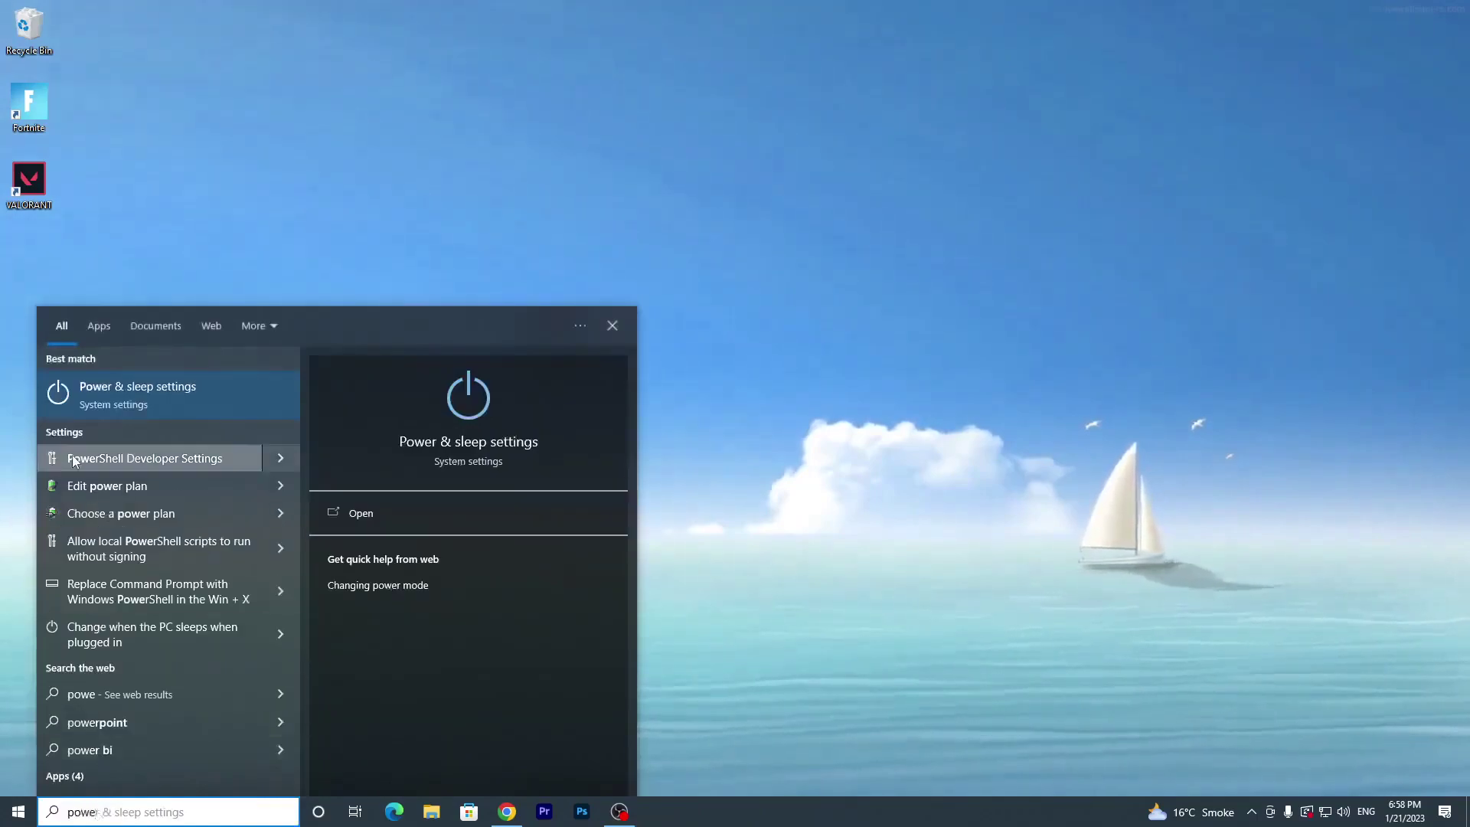
left_click(133, 401)
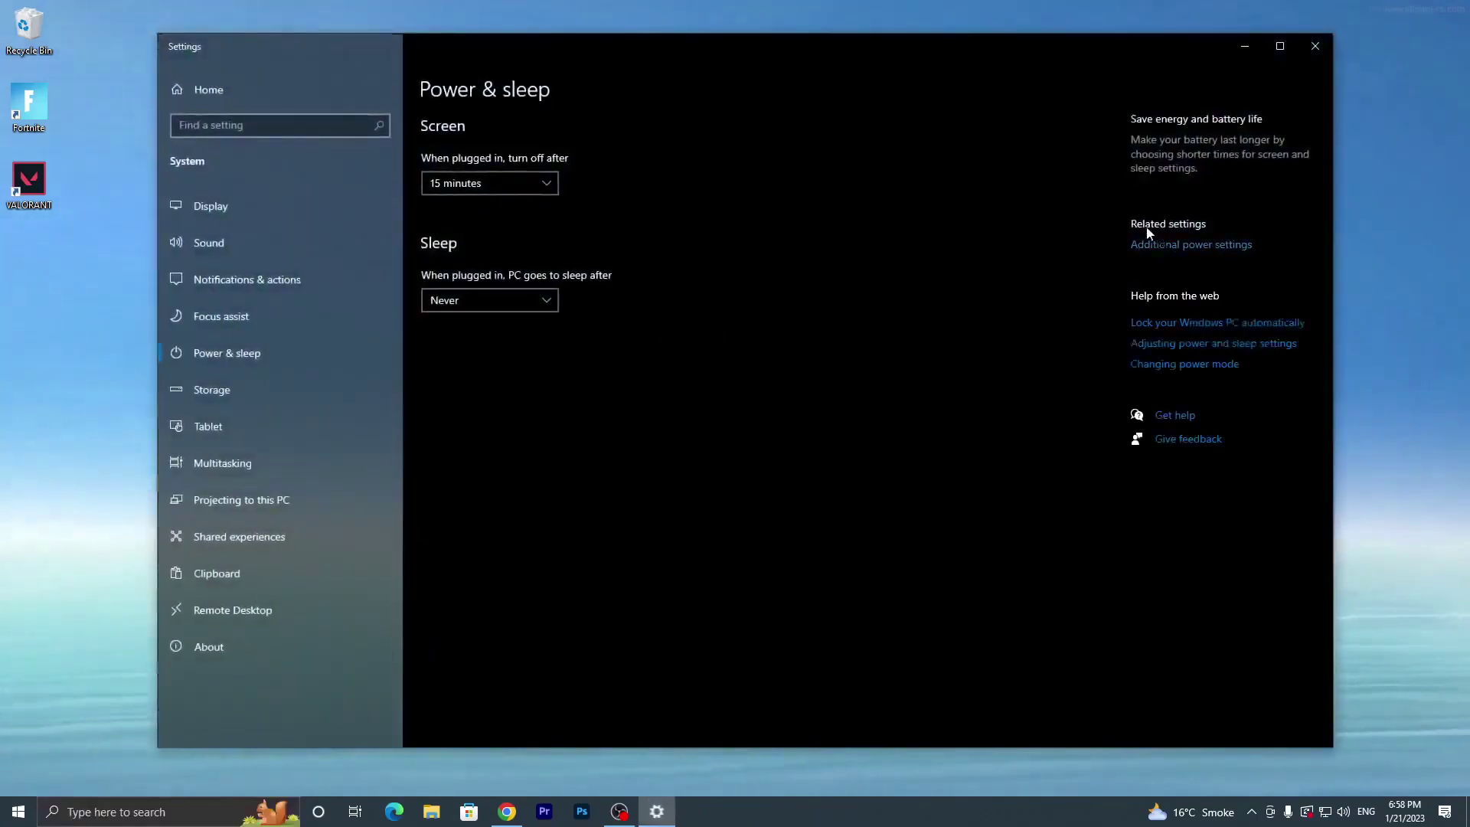
left_click(1199, 245)
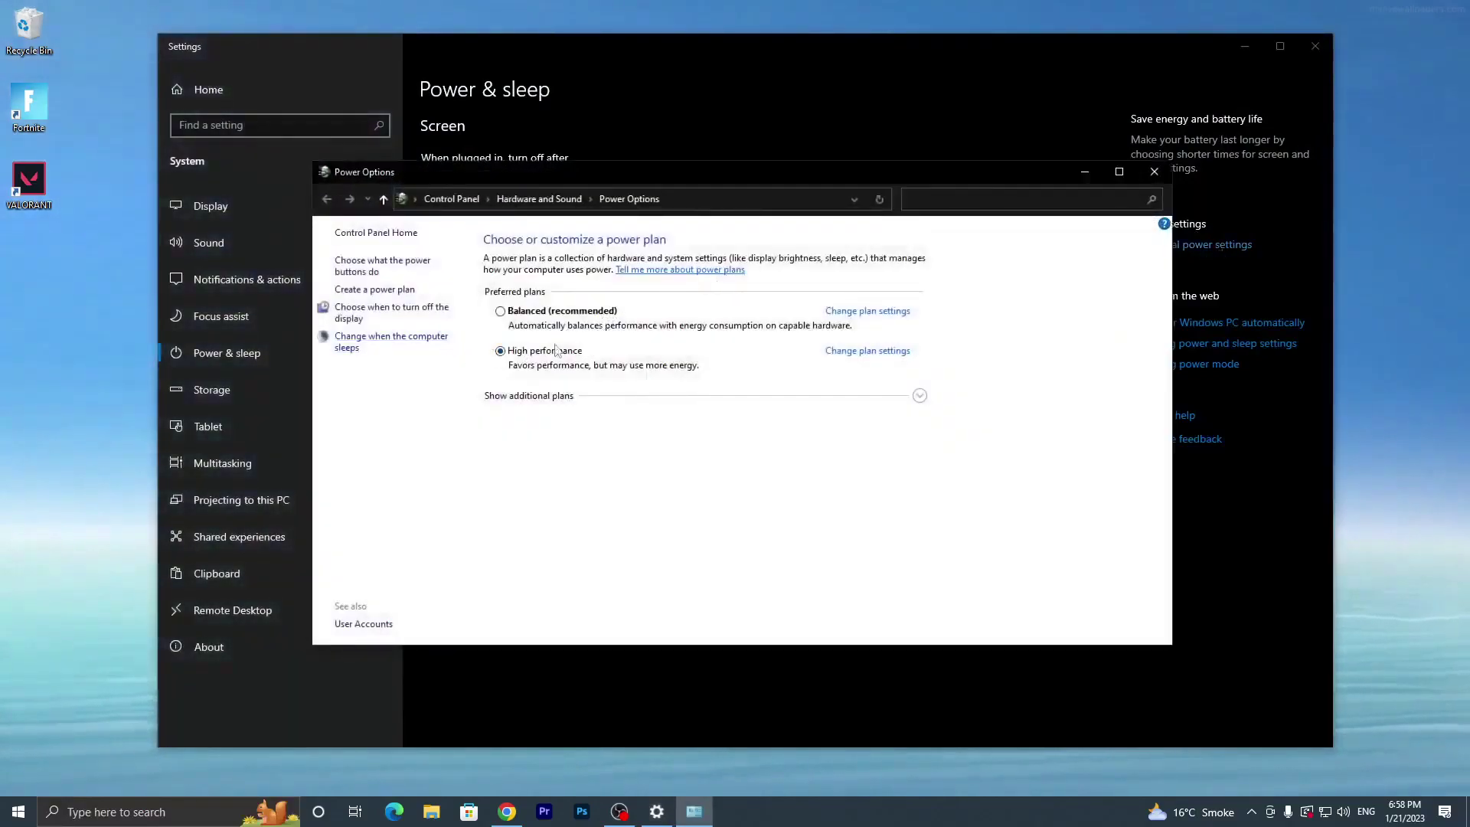
left_click(920, 395)
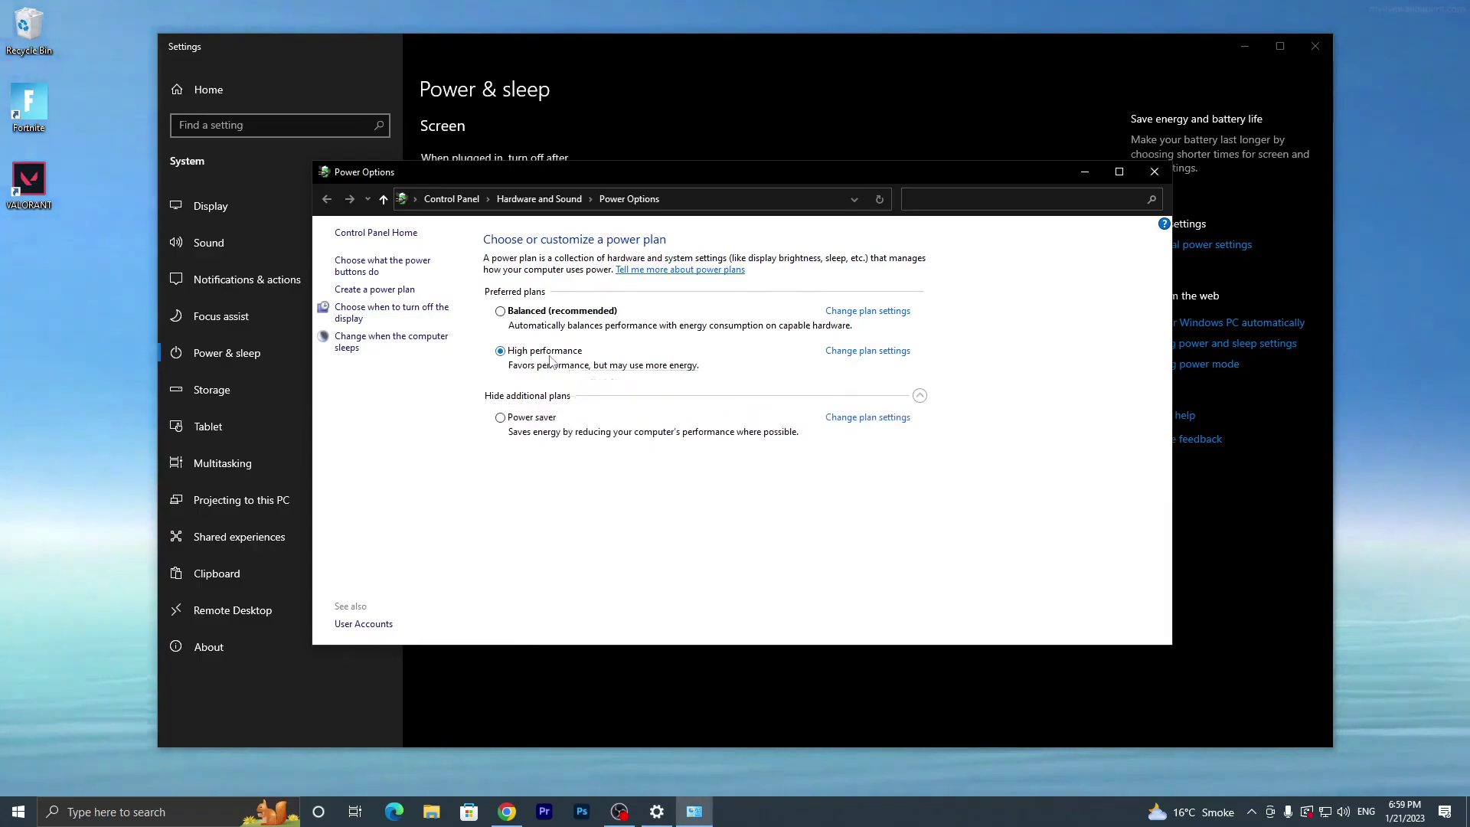
left_click(1315, 46)
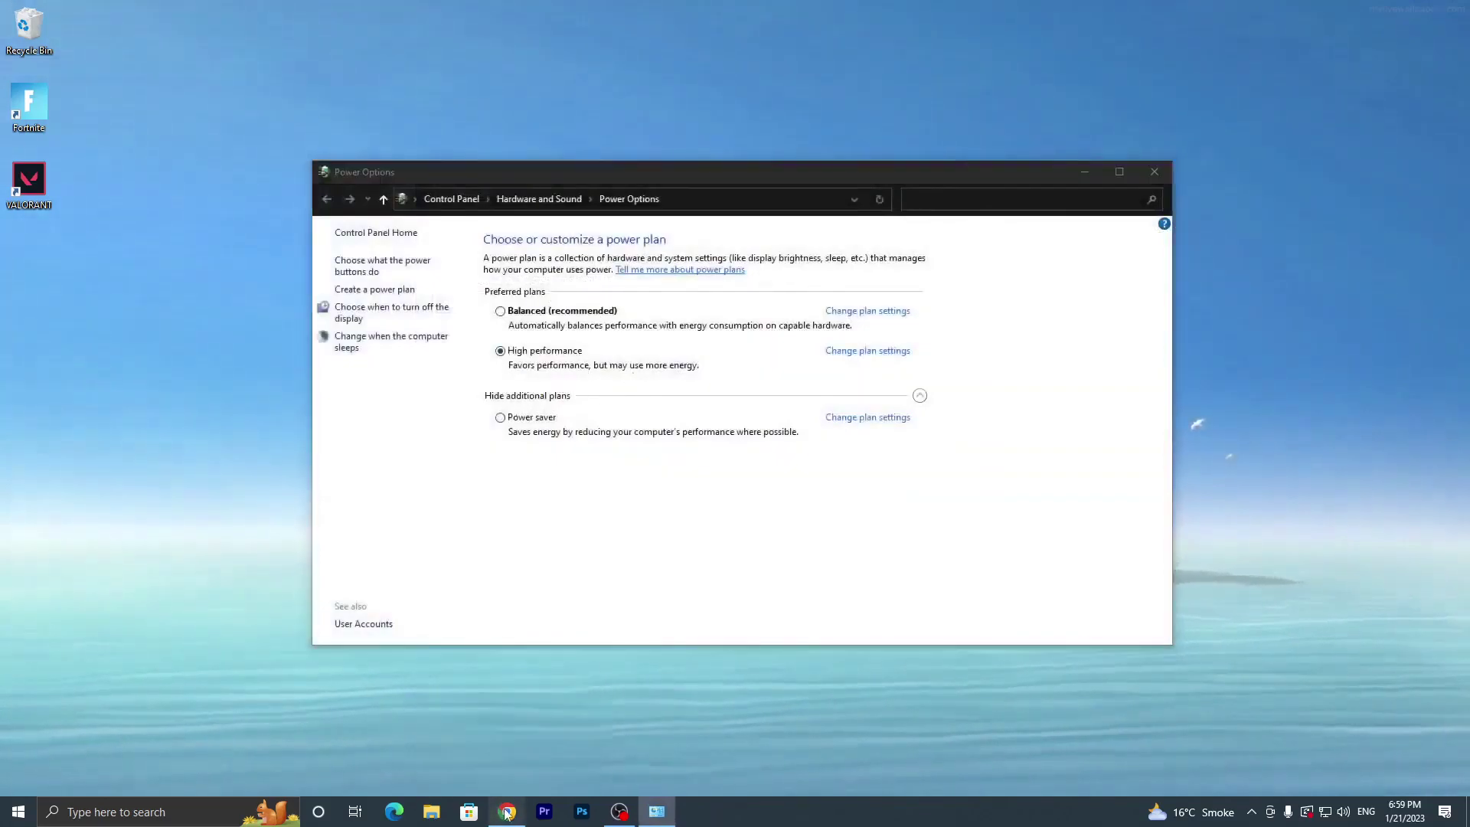
Switch to Chrome, search the site for "park control", open the "Download Park Control (Unlocked) For Free" post and follow its download link.
left_click(507, 735)
scroll(481, 265, "up", 9)
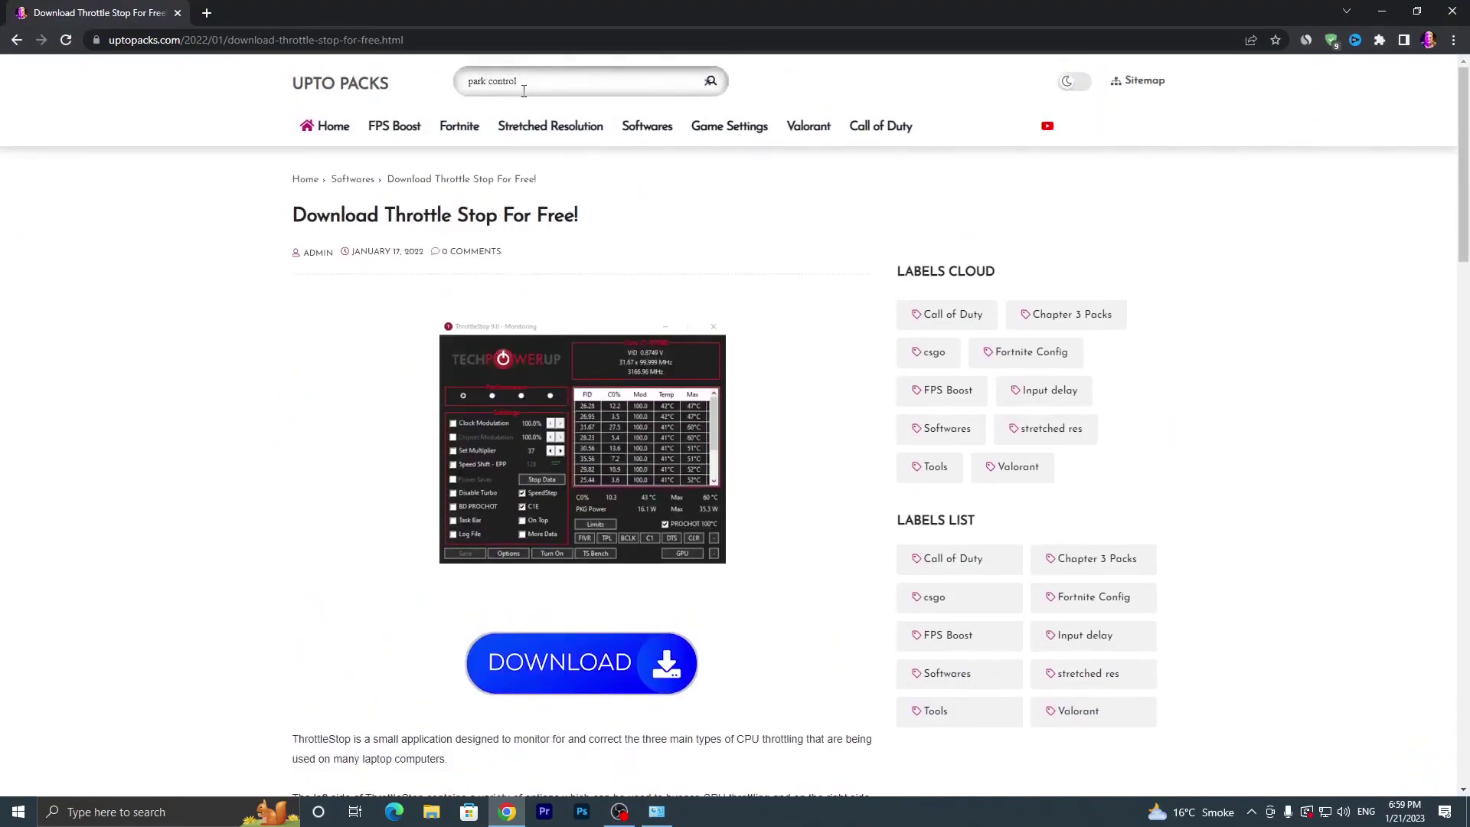
key("Return")
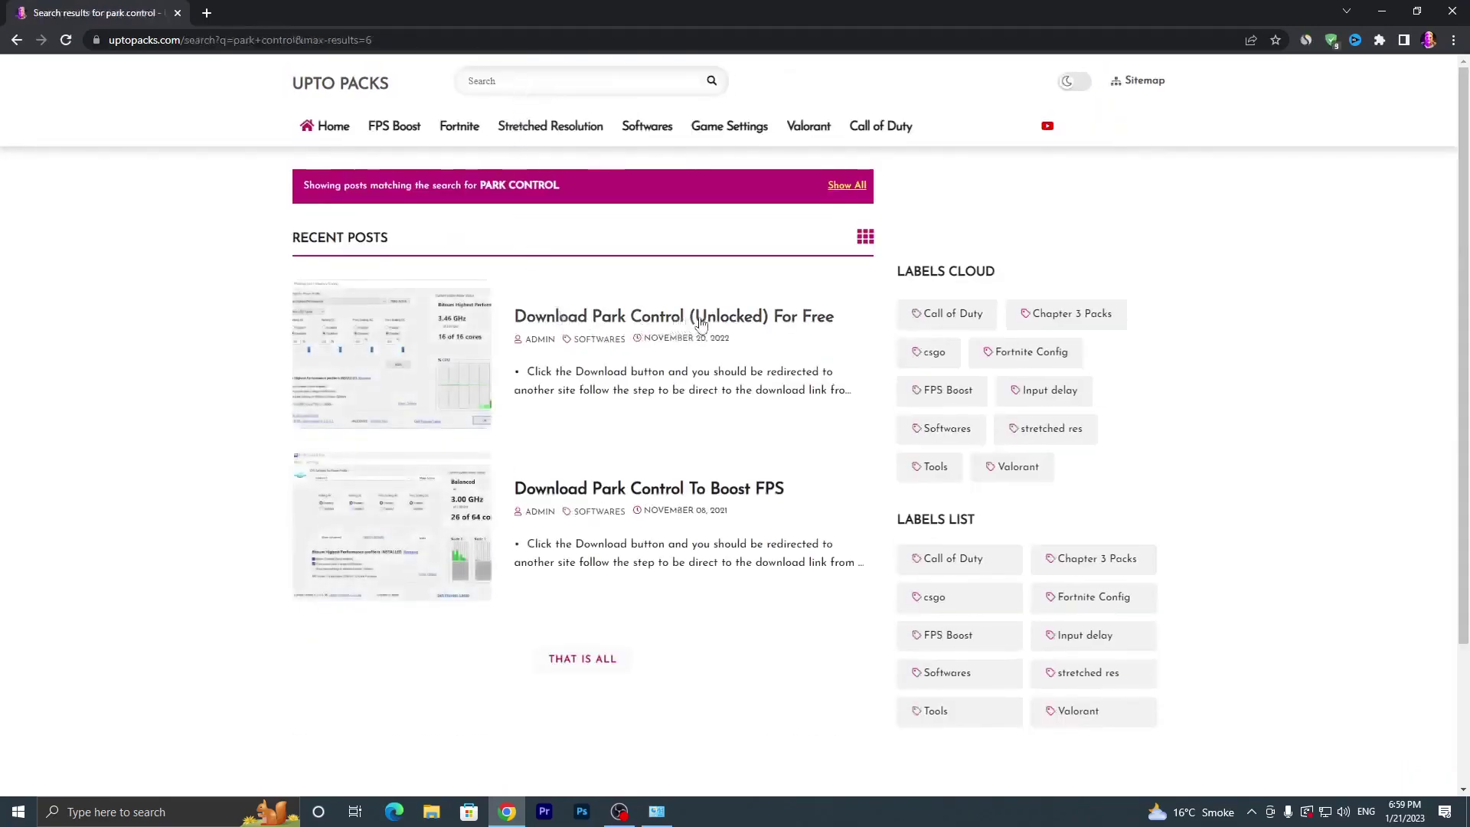
left_click(778, 322)
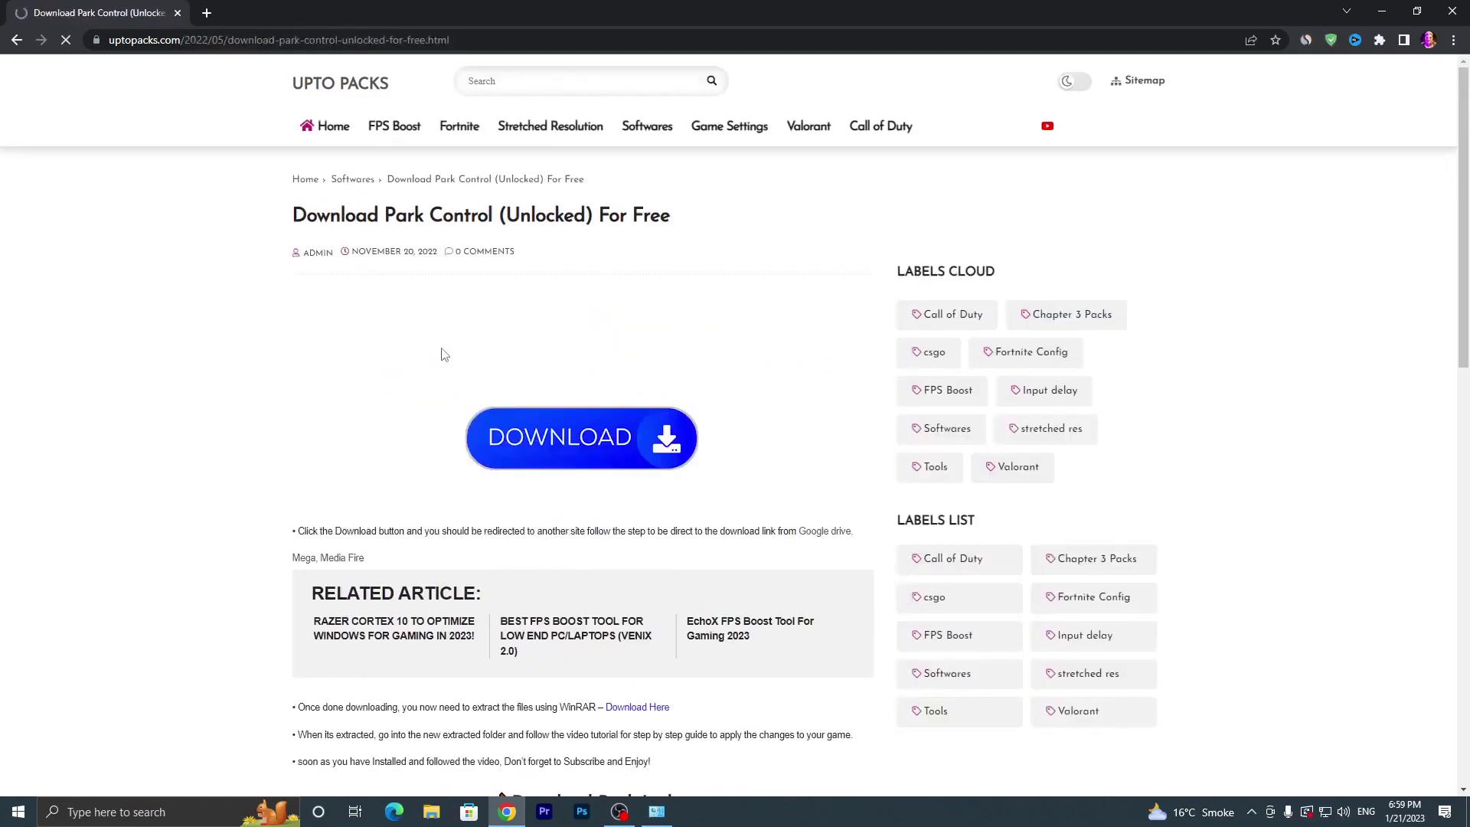
scroll(639, 367, "down", 3)
left_click(667, 604)
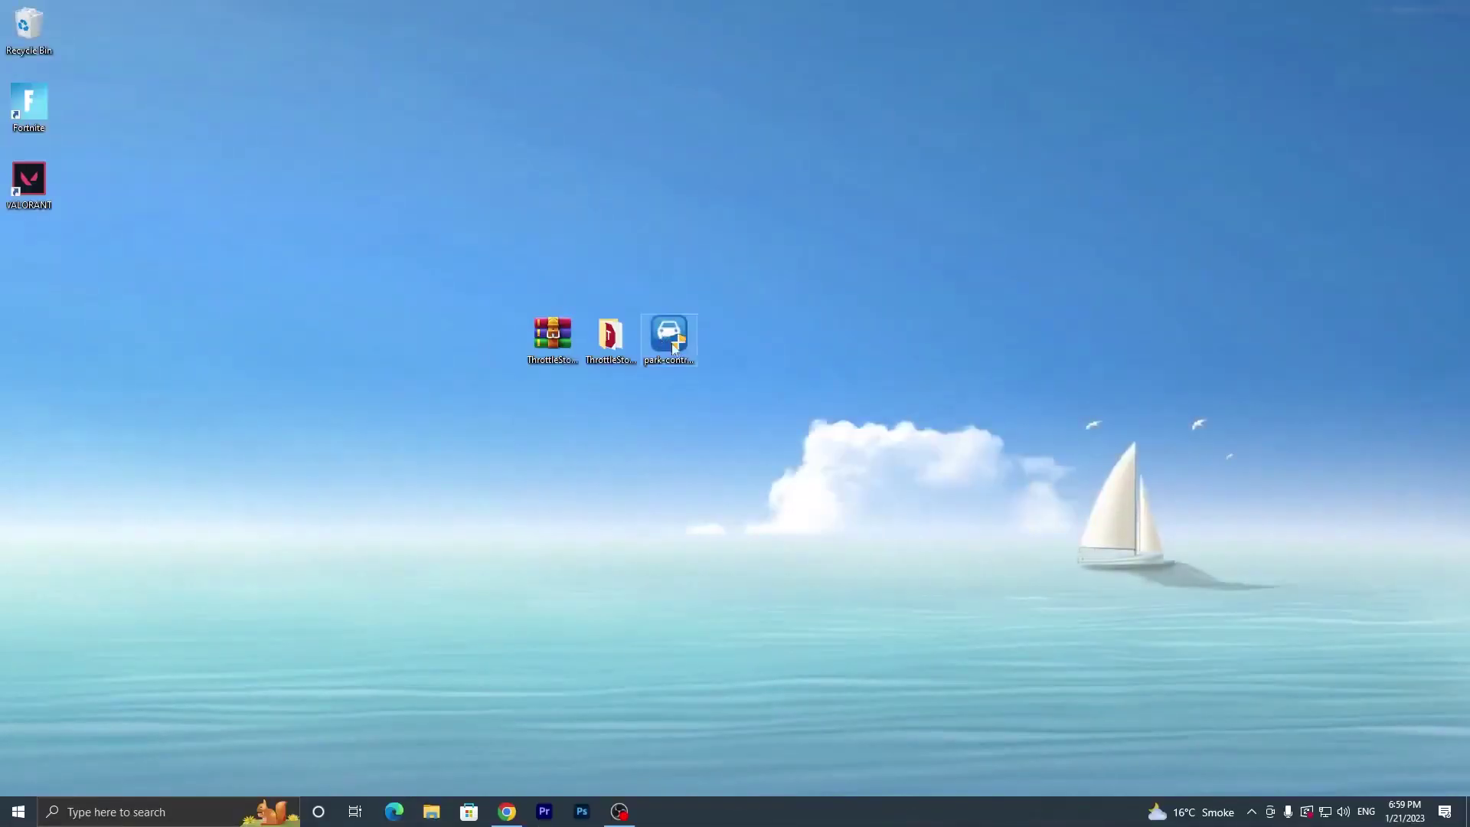
Run the downloaded park-control installer from the desktop, allow its changes, choose English and complete the setup to open ParkControl.
double_click(671, 340)
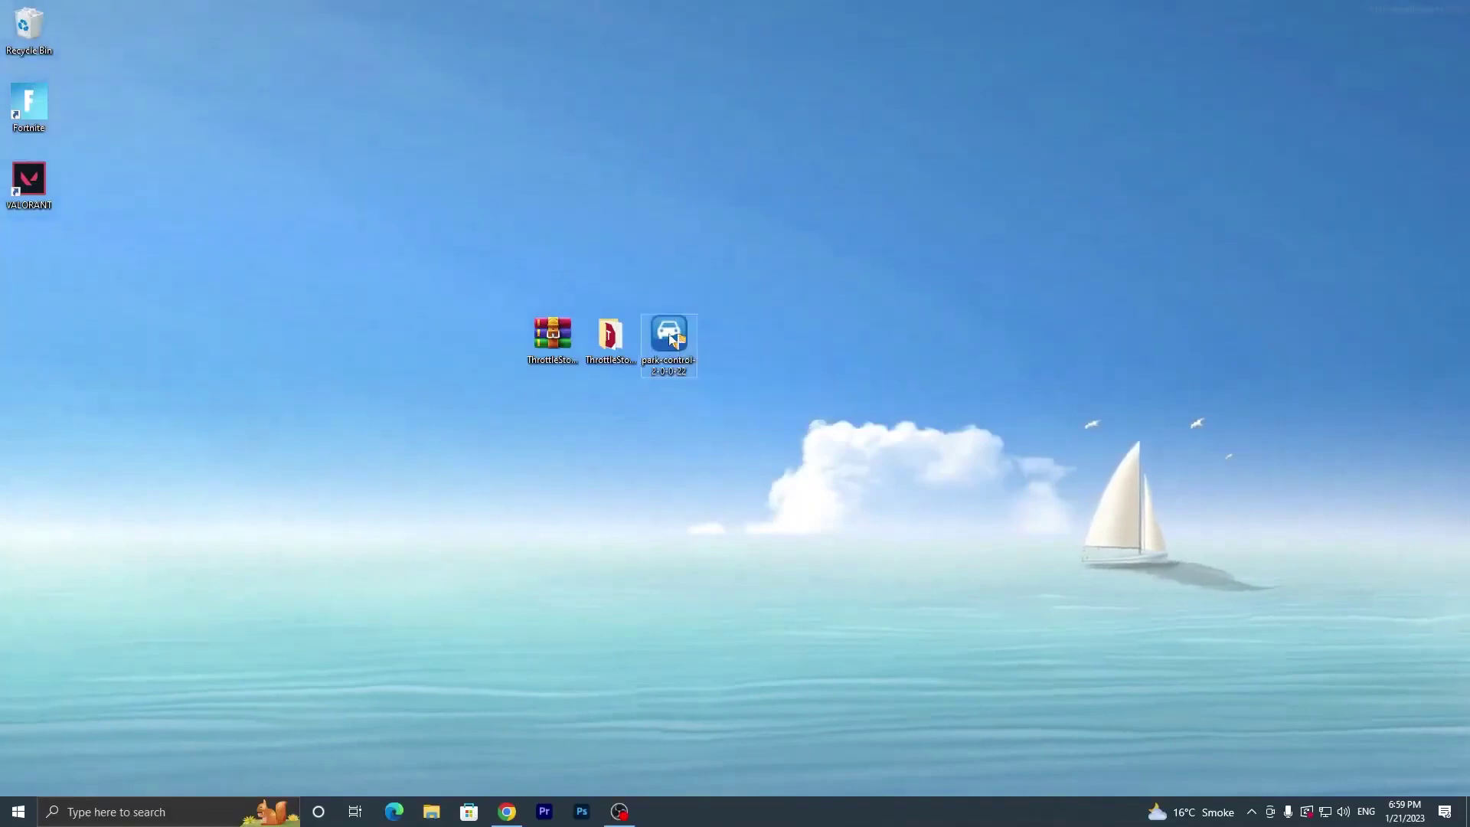
left_click(647, 511)
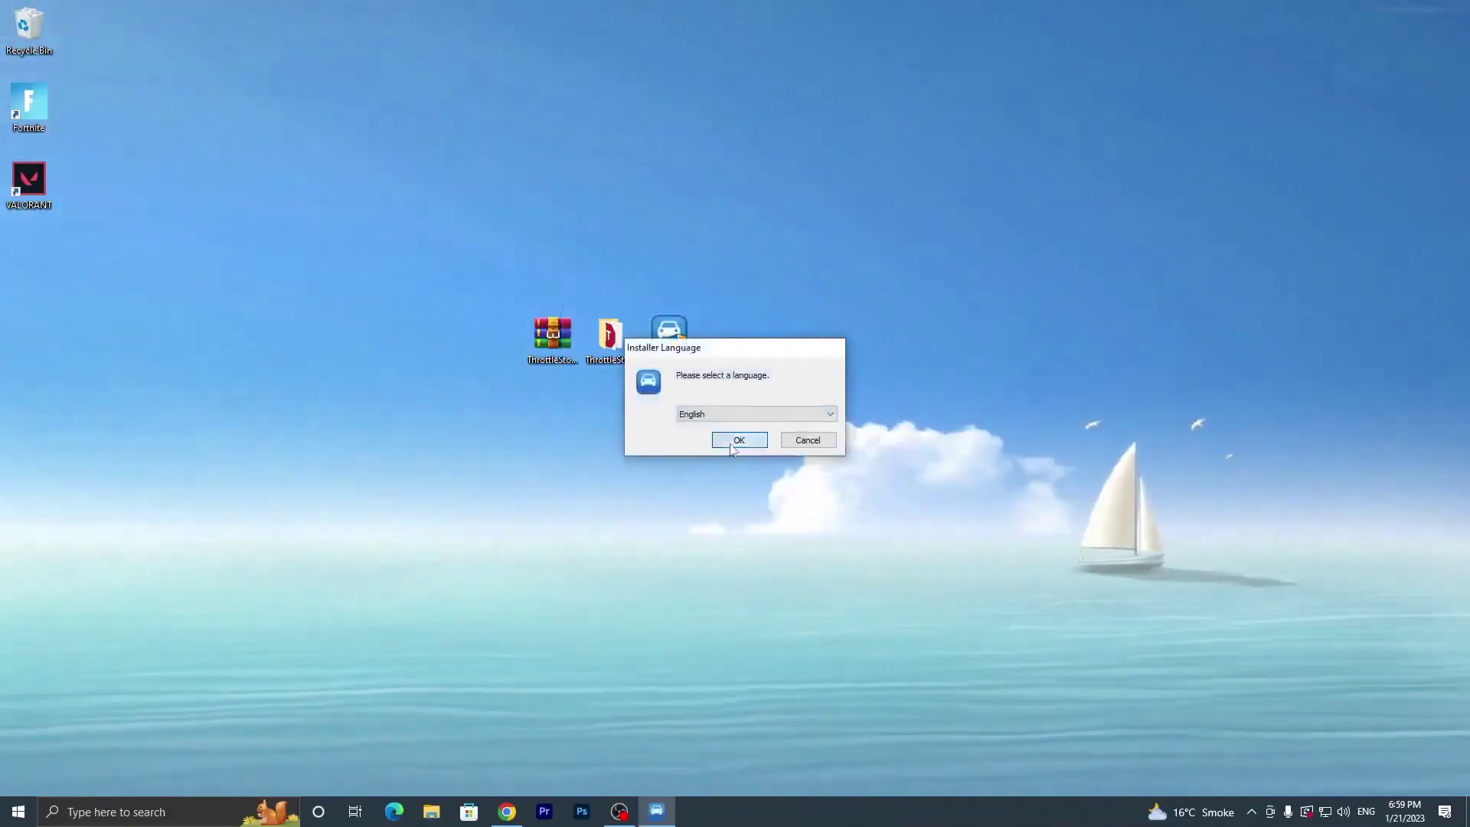
left_click(741, 437)
left_click(817, 527)
left_click(817, 526)
left_click(817, 527)
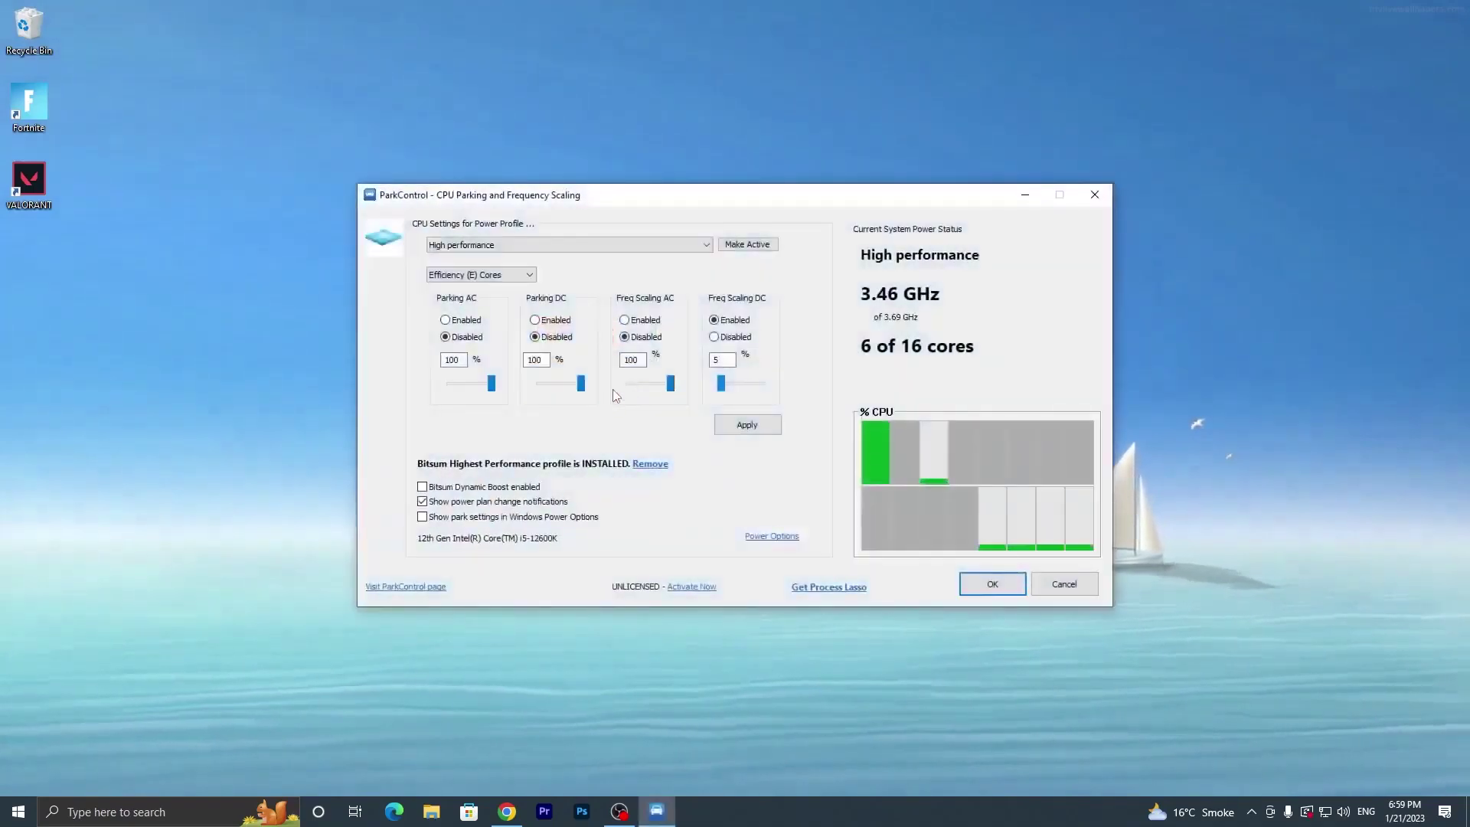
Choose the Bitsum Highest Performance power profile in ParkControl and make it the active one.
left_click(705, 245)
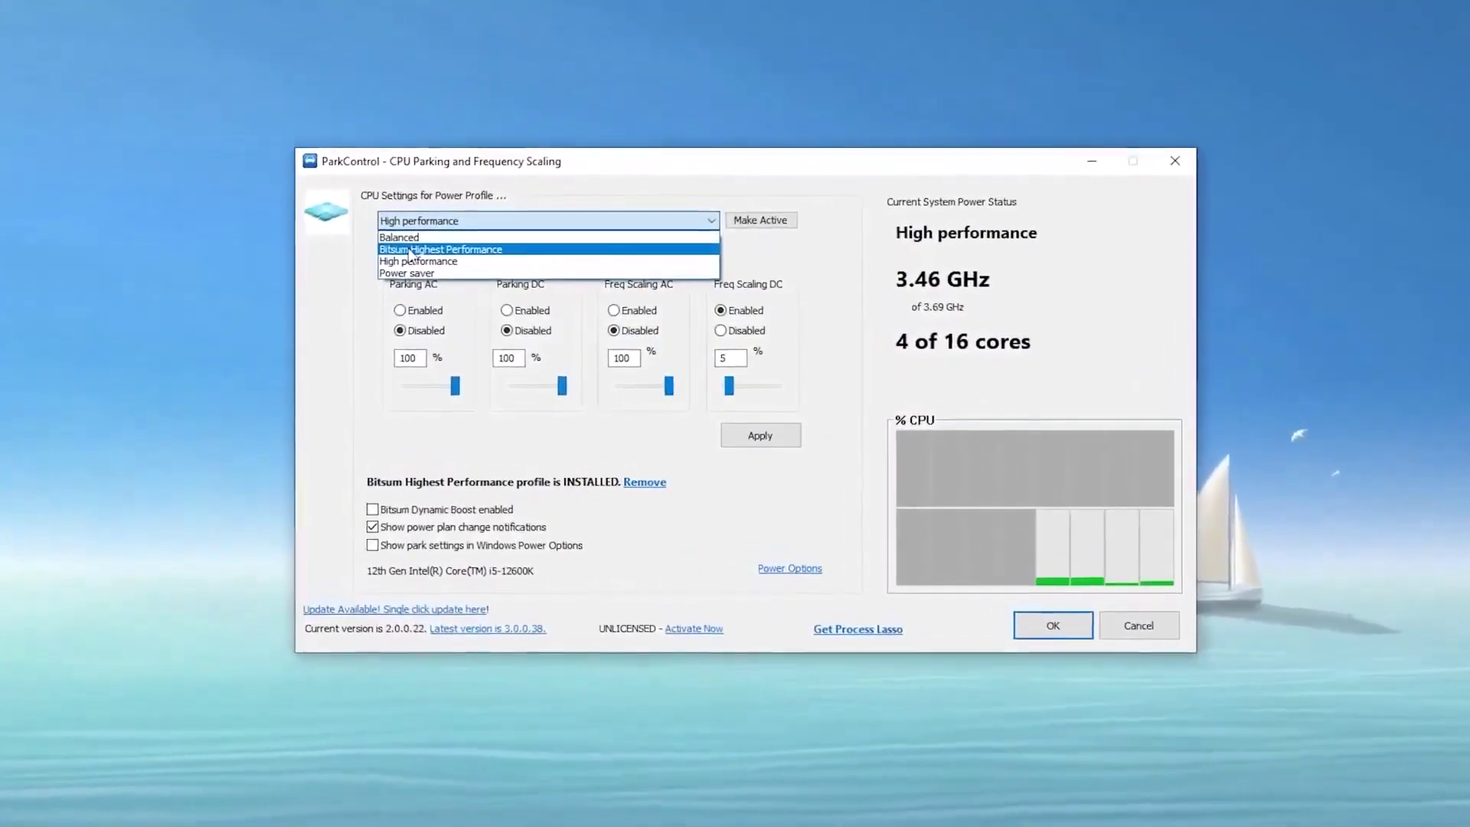
left_click(441, 252)
left_click(758, 218)
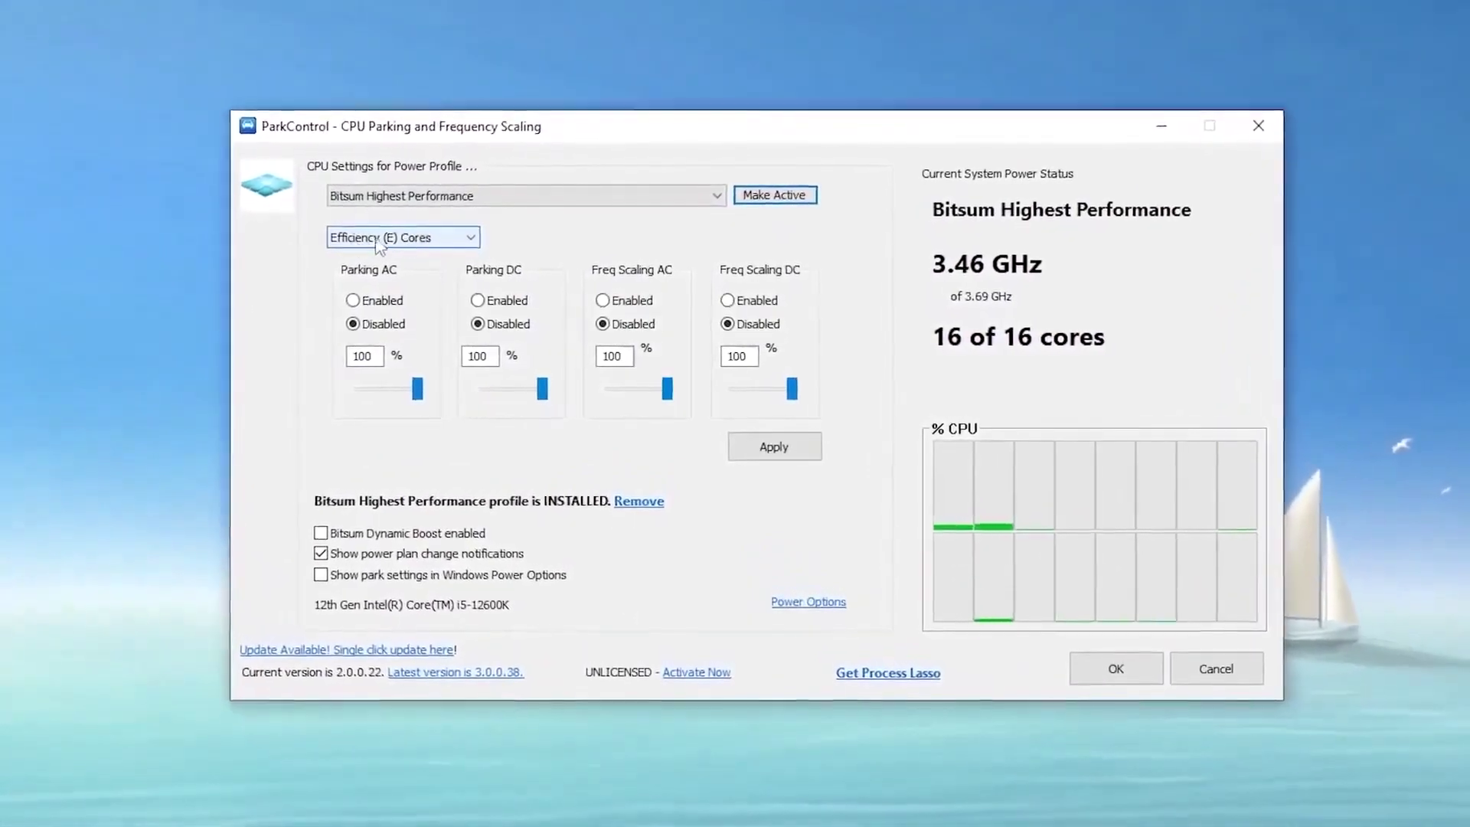
For the Performance (P) Cores, disable Freq Scaling DC, apply the settings and make the profile active.
left_click(375, 240)
left_click(380, 265)
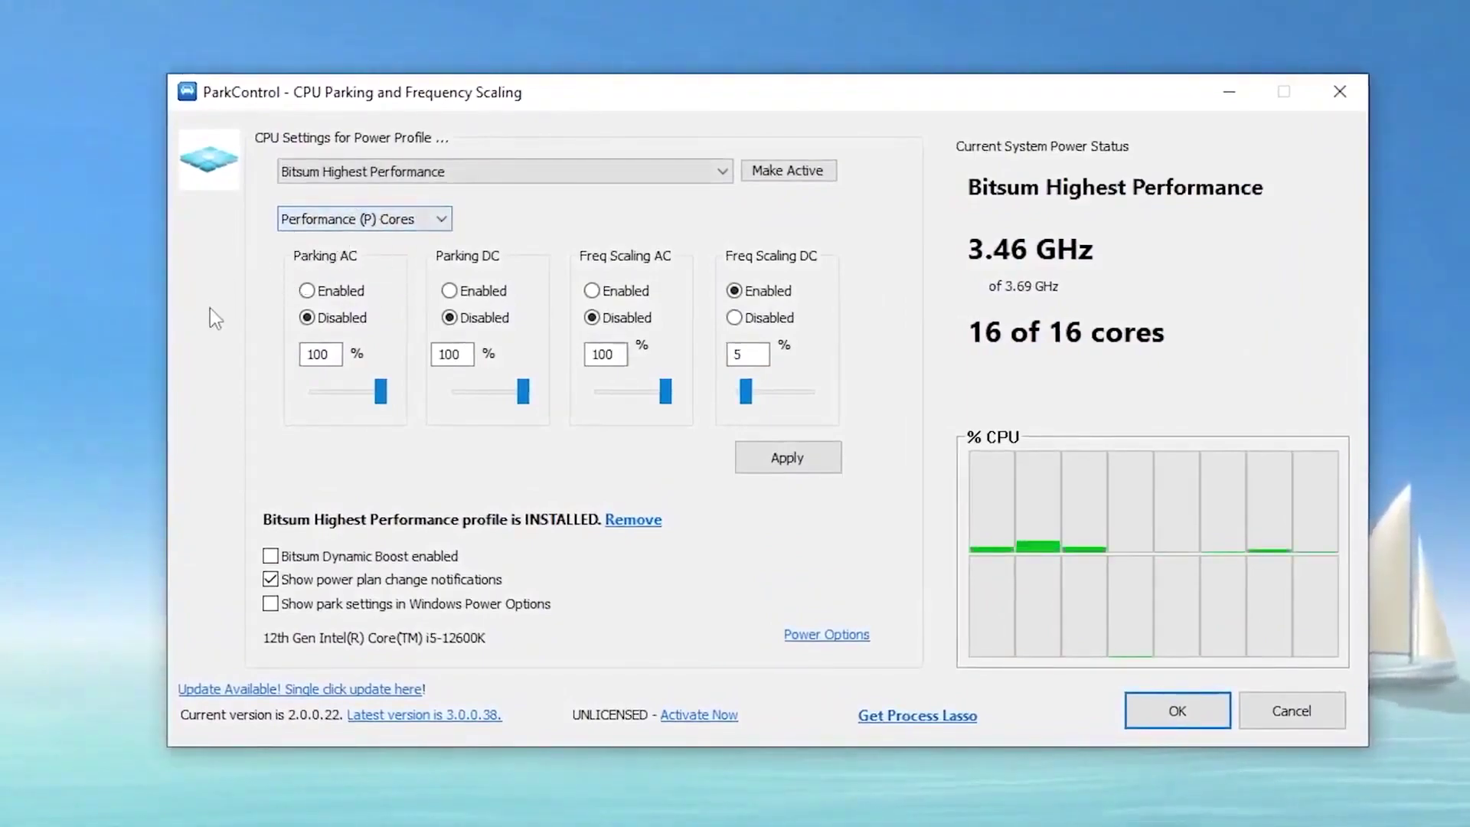
left_click(735, 318)
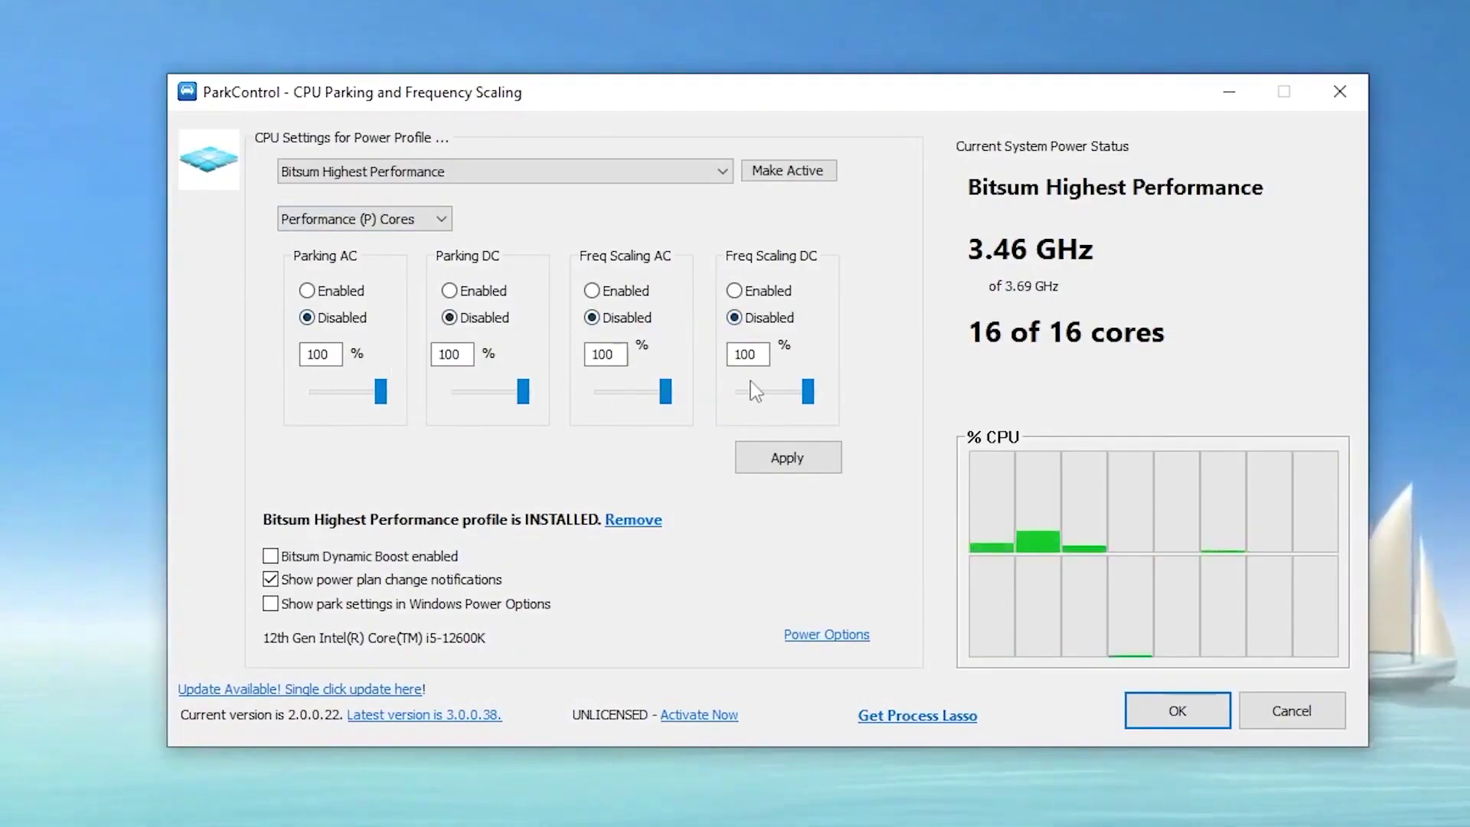
left_click(796, 459)
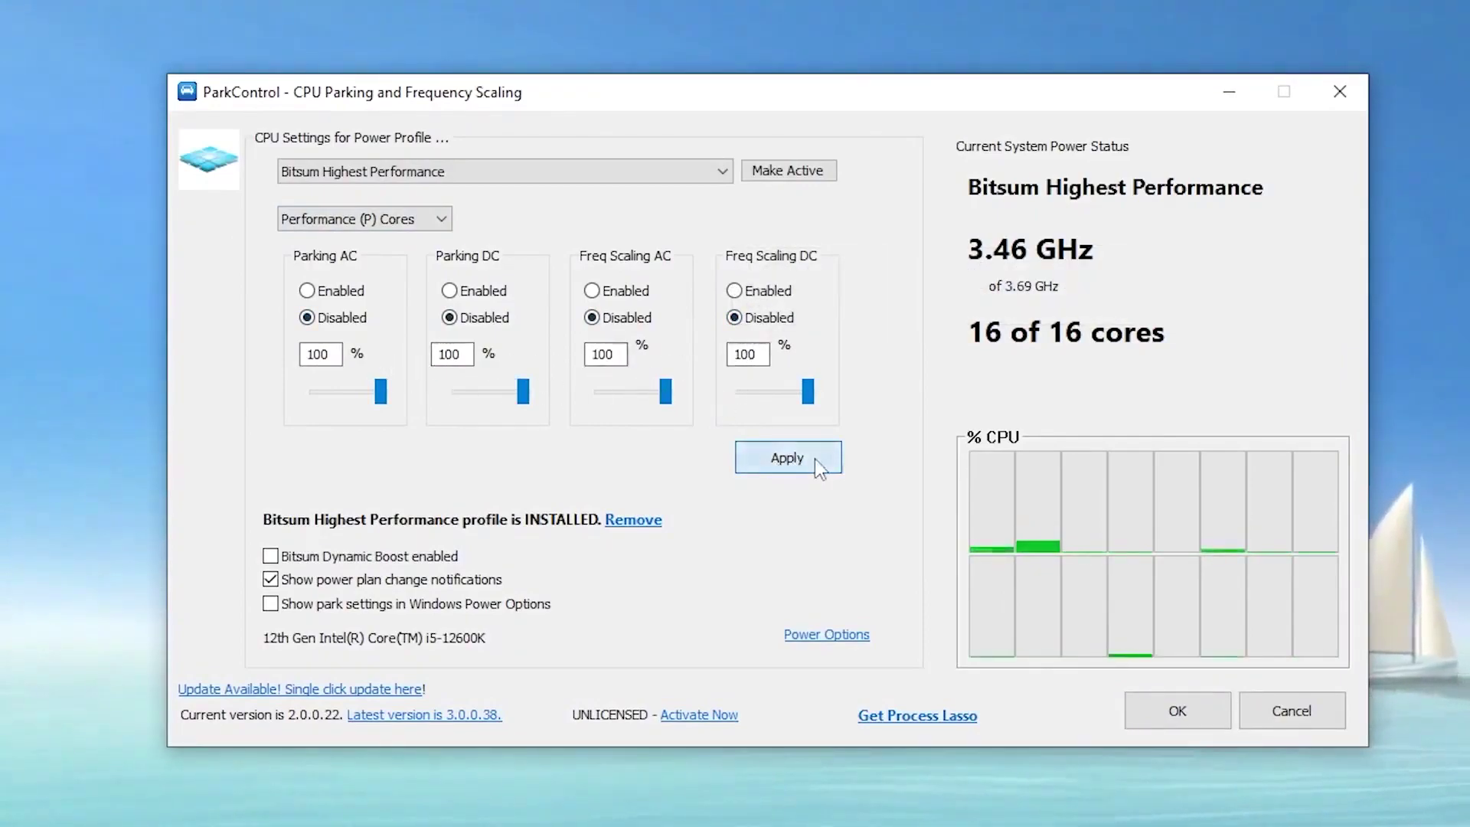
left_click(791, 173)
left_click(765, 458)
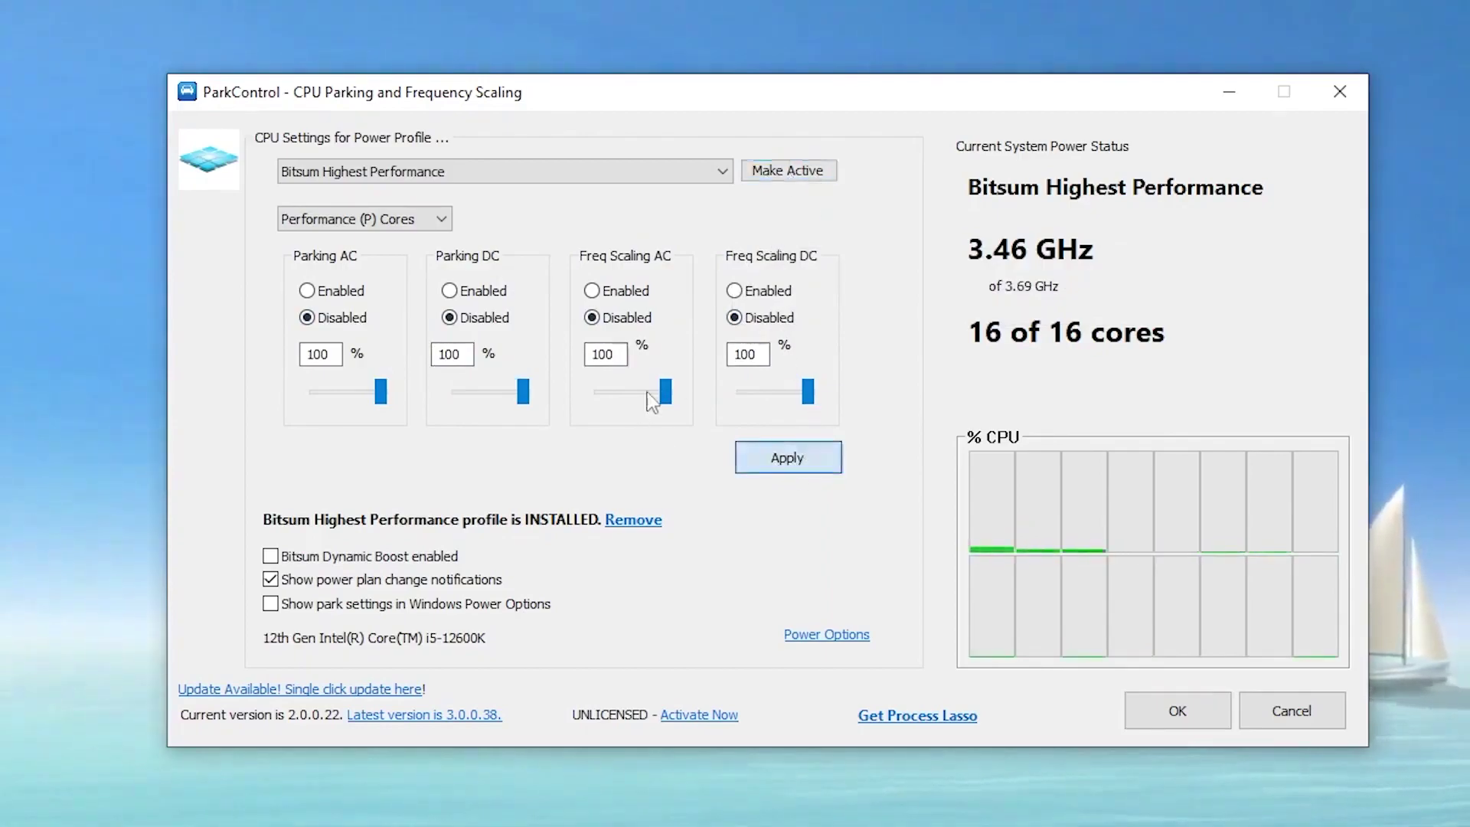
Enable Bitsum Dynamic Boost with Bitsum Highest Performance as the idle plan, and confirm the settings to close ParkControl.
mouse_move(341, 568)
left_click(398, 562)
left_click(1031, 405)
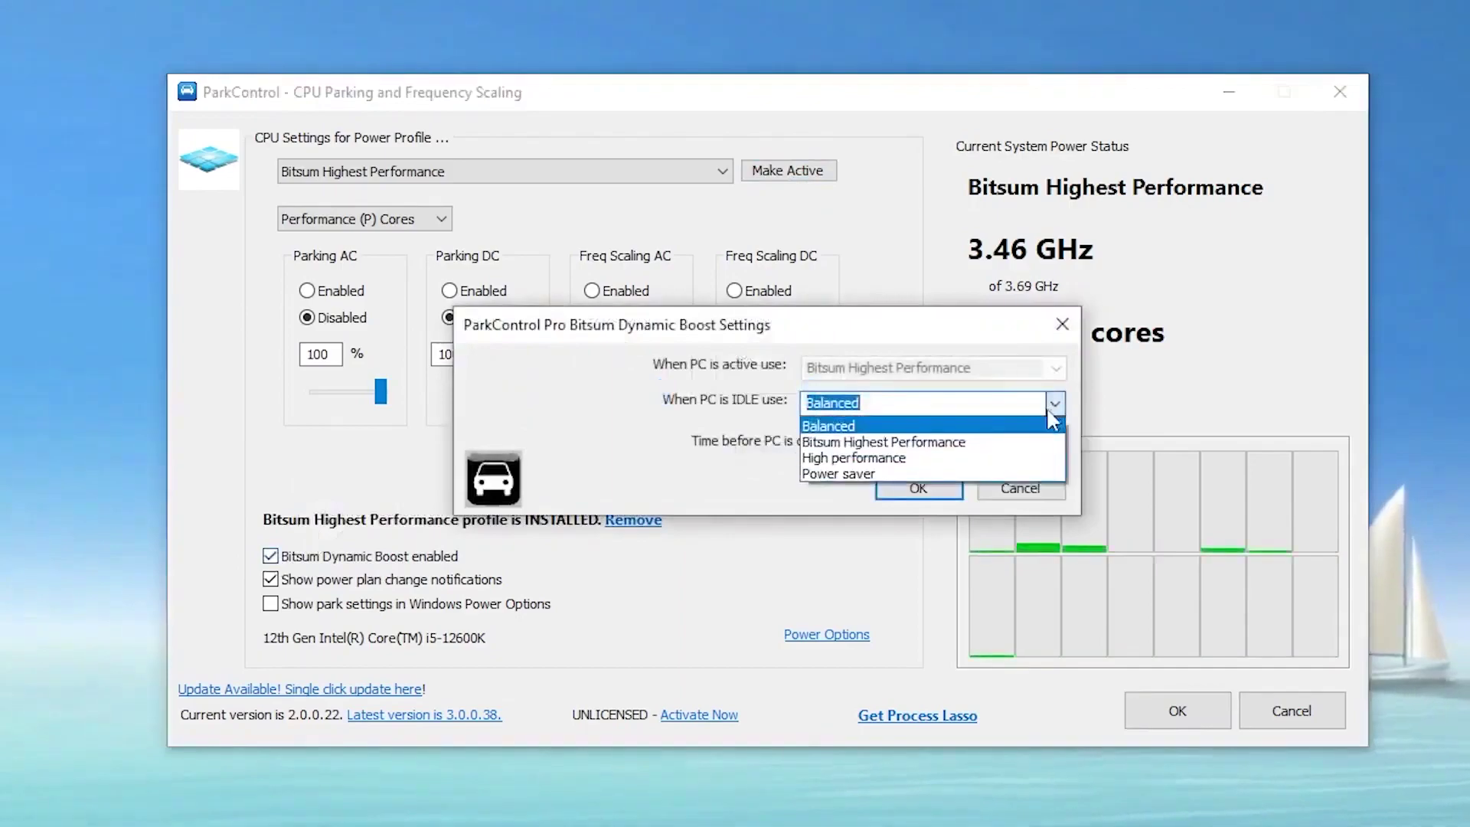
left_click(937, 436)
left_click(927, 493)
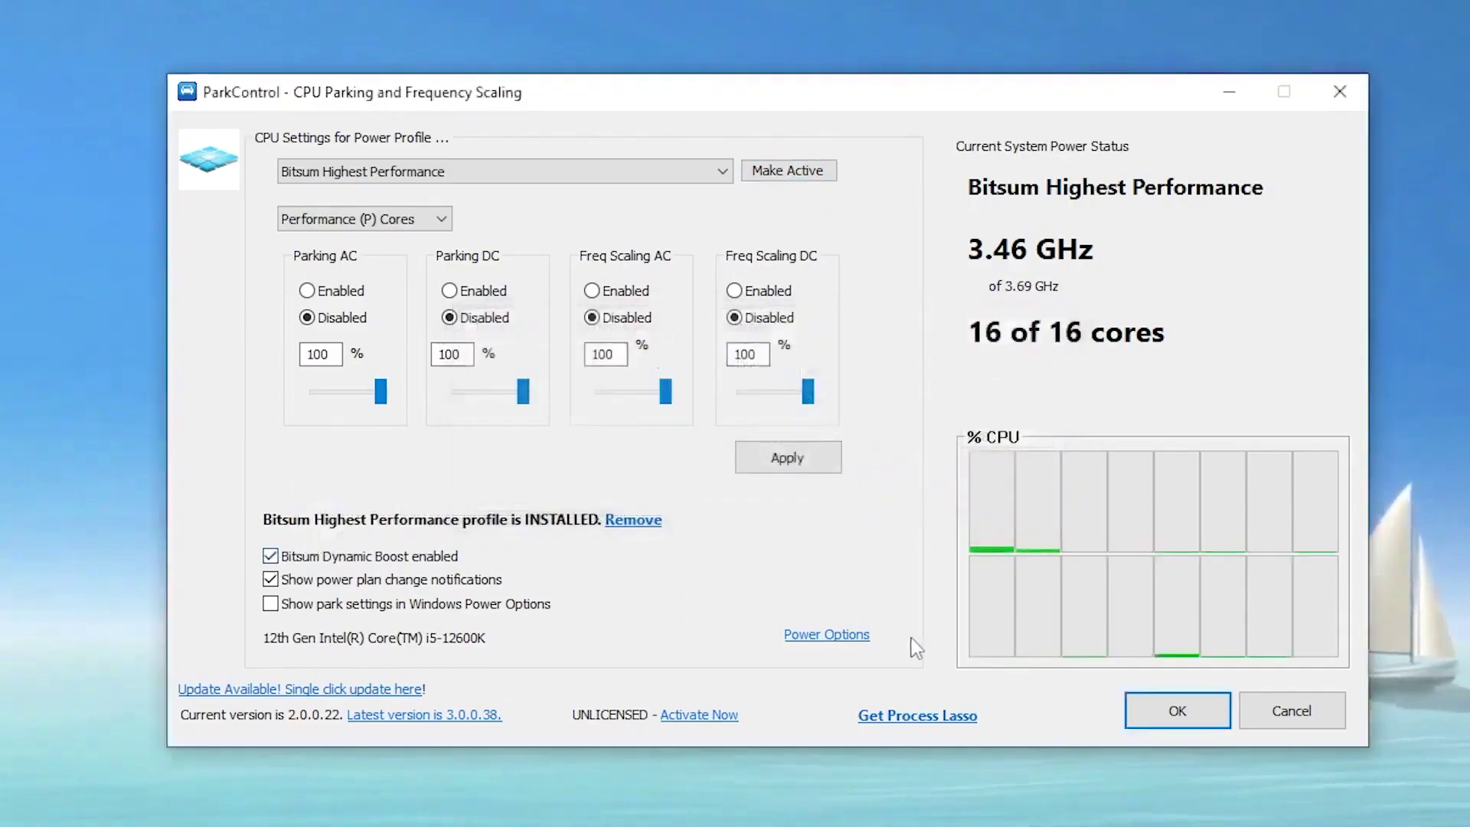
left_click(1186, 712)
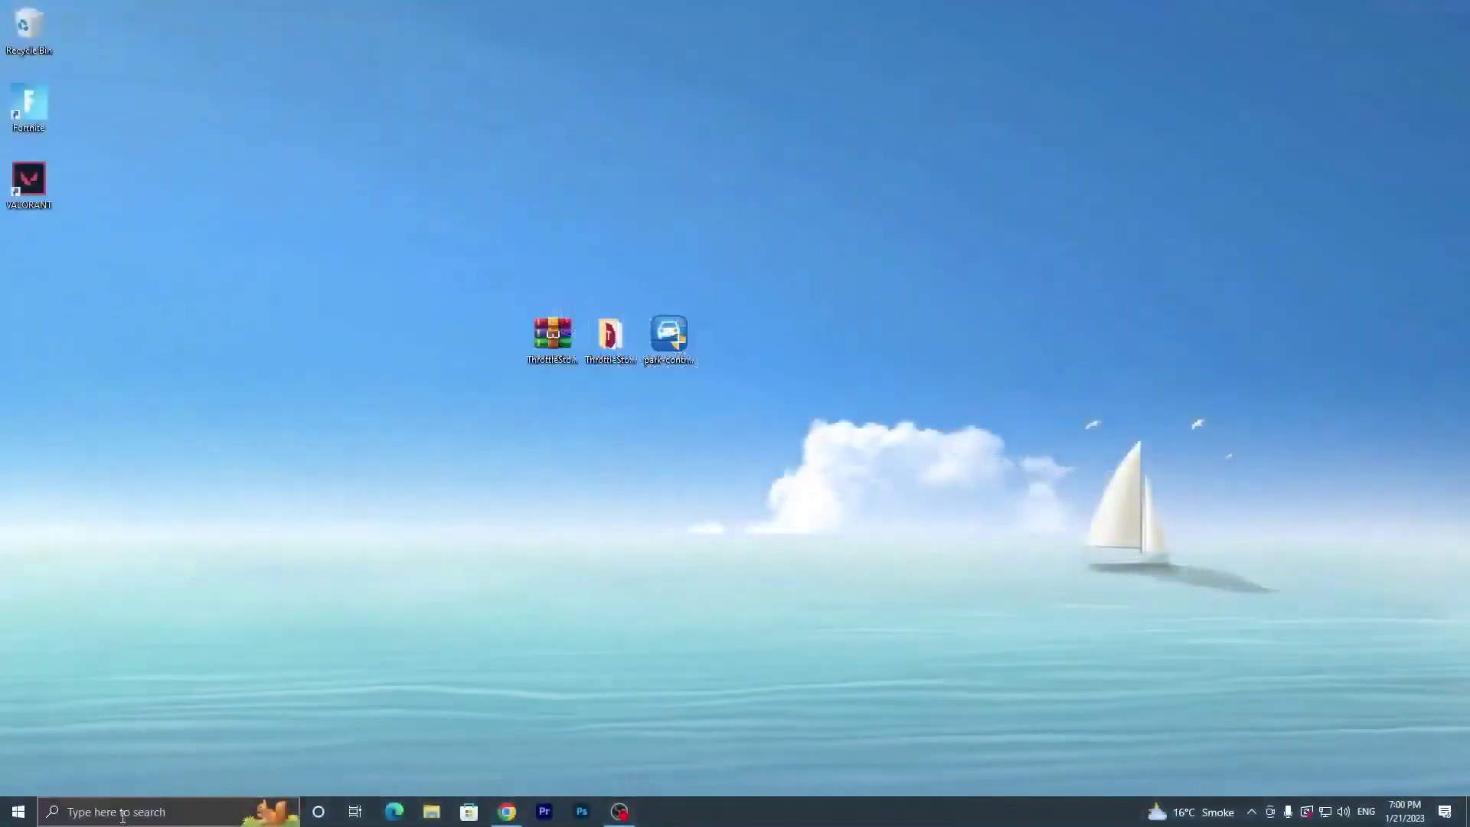
Open the additional power settings from Power & sleep, check which power plan is active, and close both windows.
left_click(122, 813)
type("po")
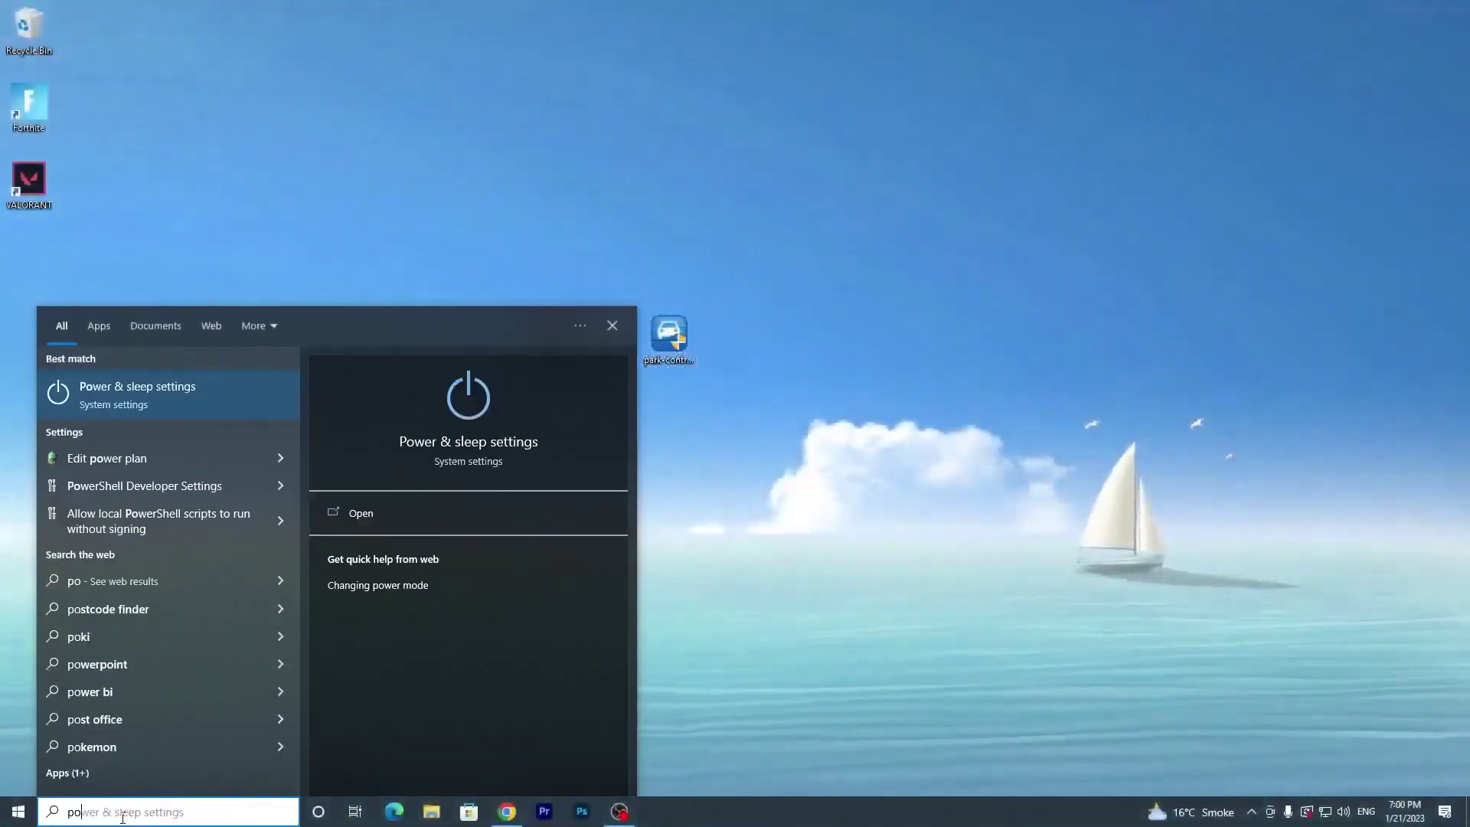
key("Return")
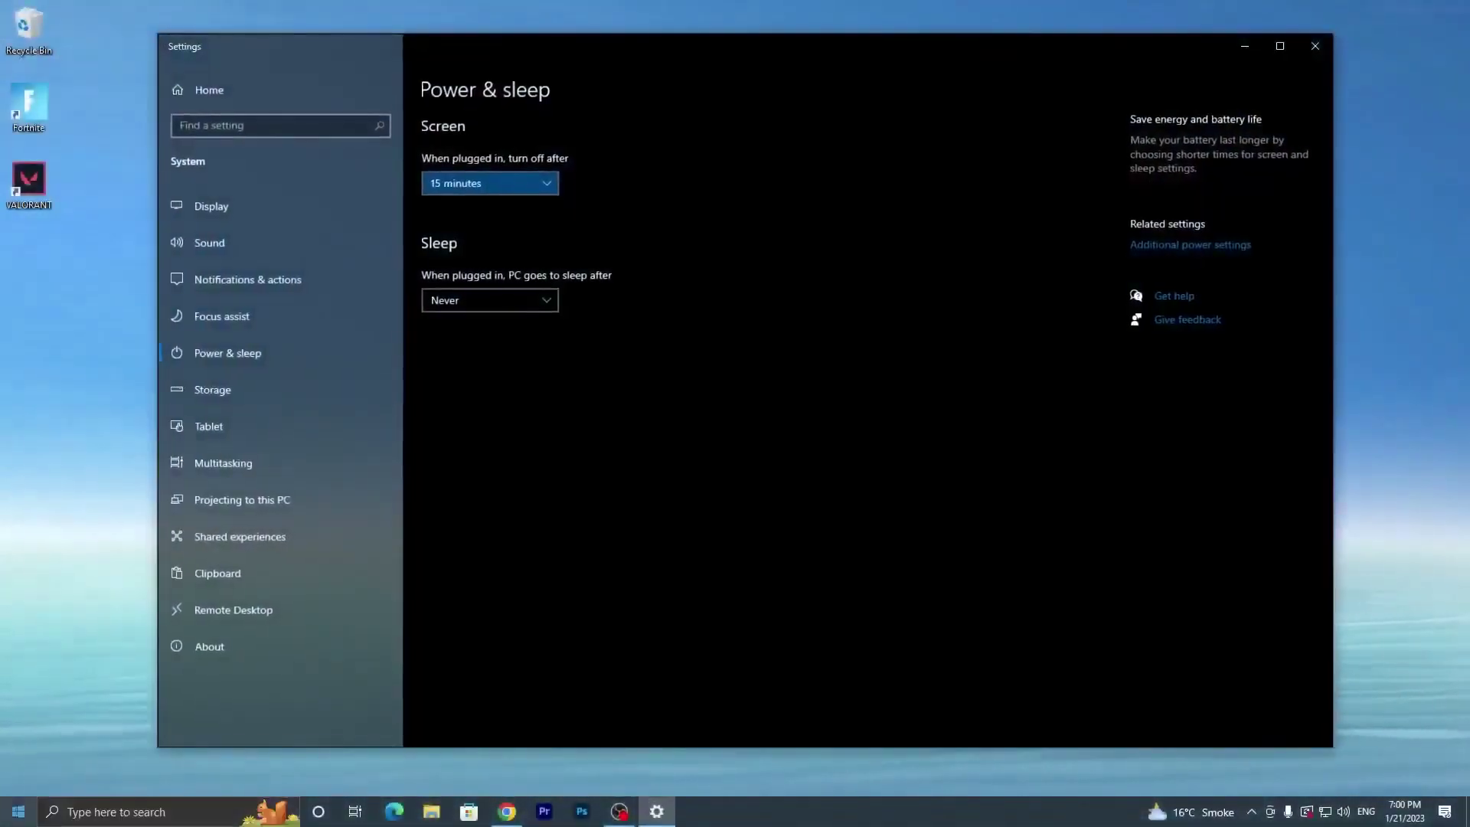
left_click(1158, 246)
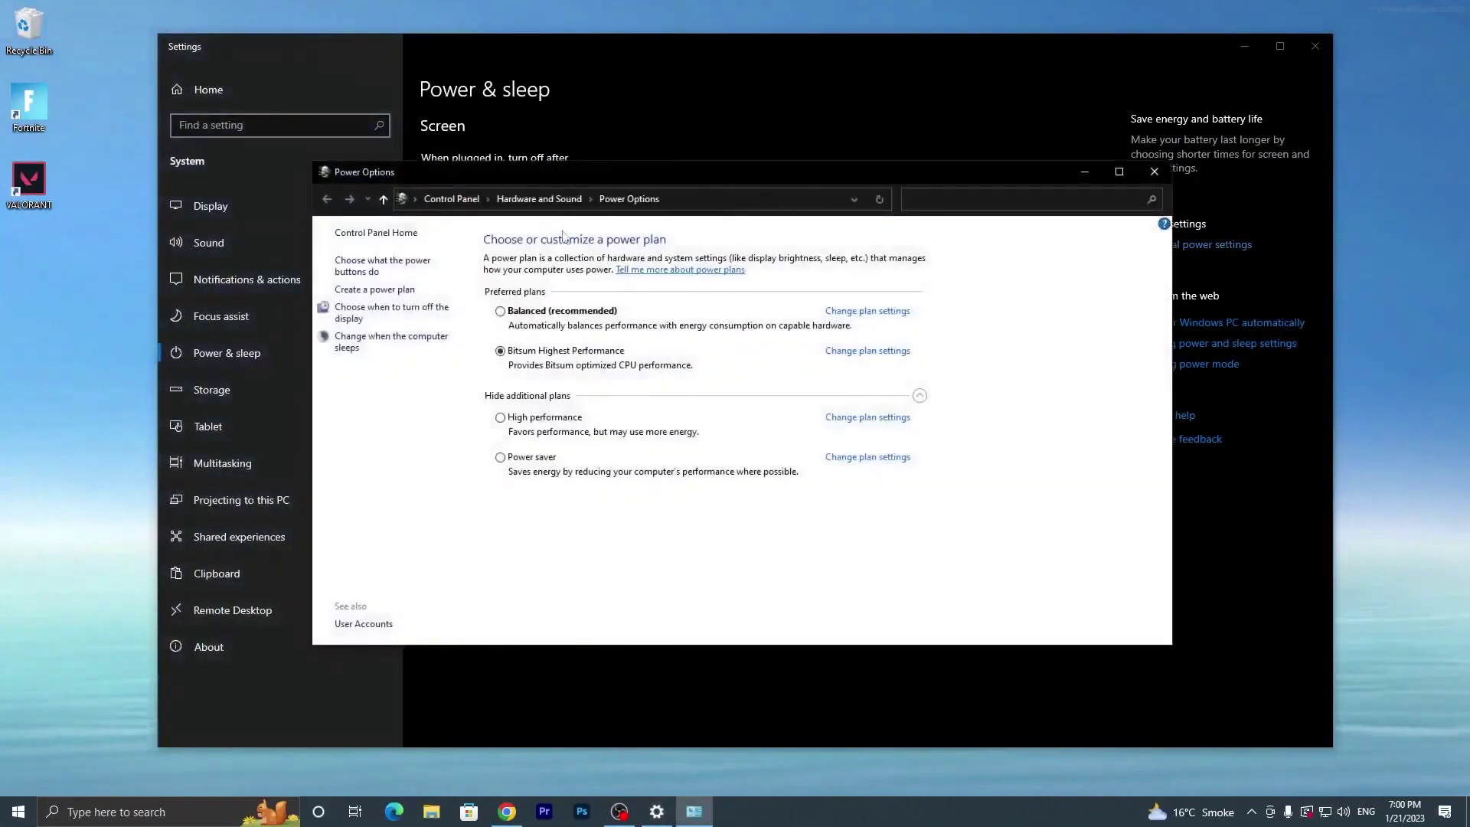
left_click(1152, 173)
left_click(1314, 48)
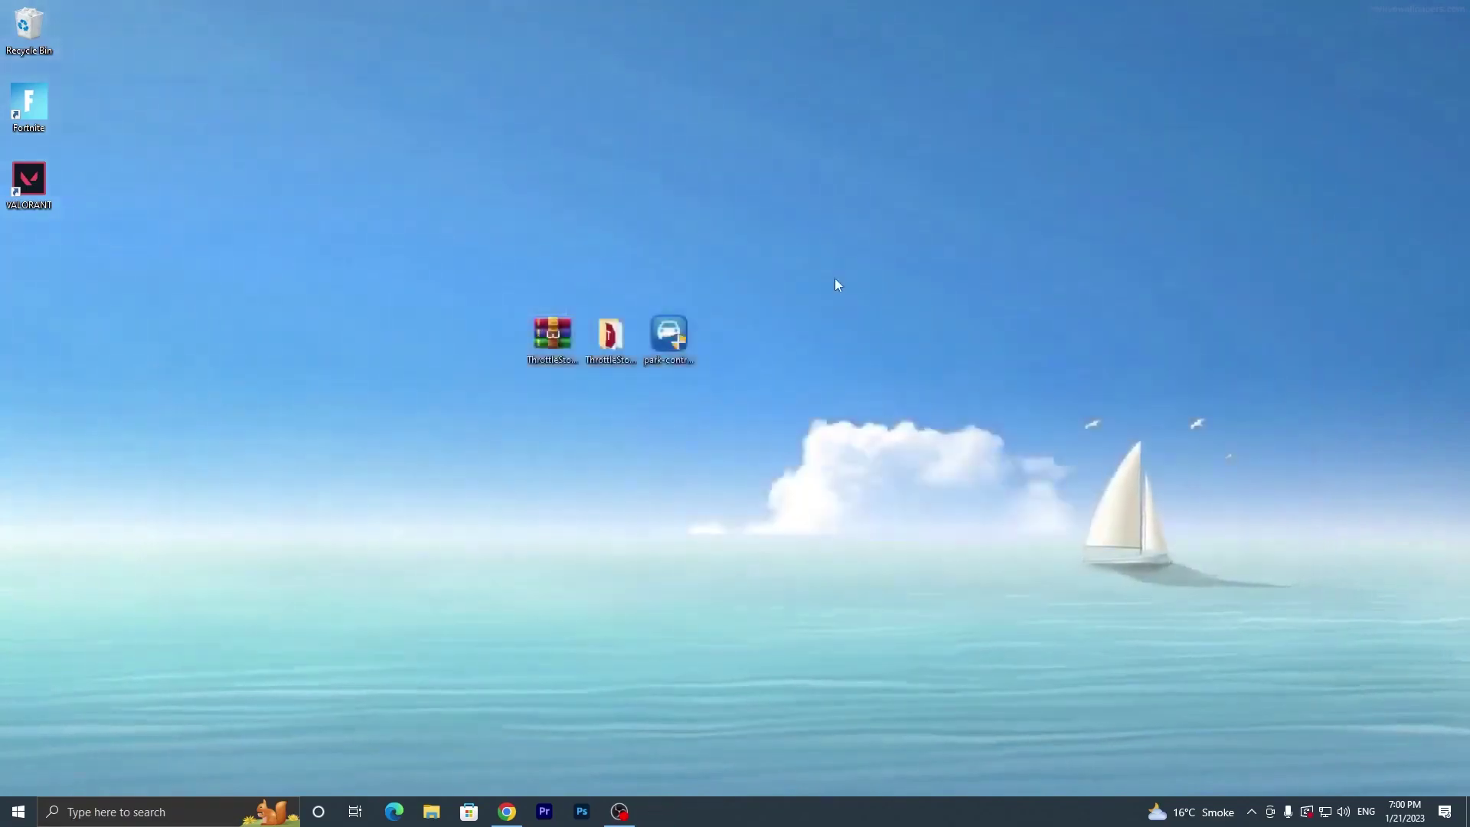